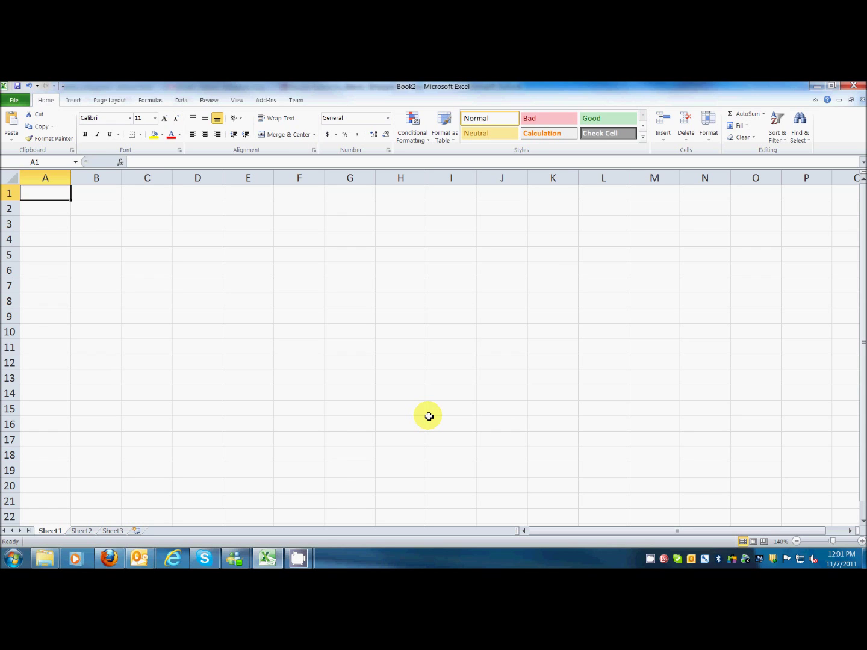
Step: Type the Inputs heading in A1 and Marketing Study in A2, fitting column A to the label
text(Inputs)
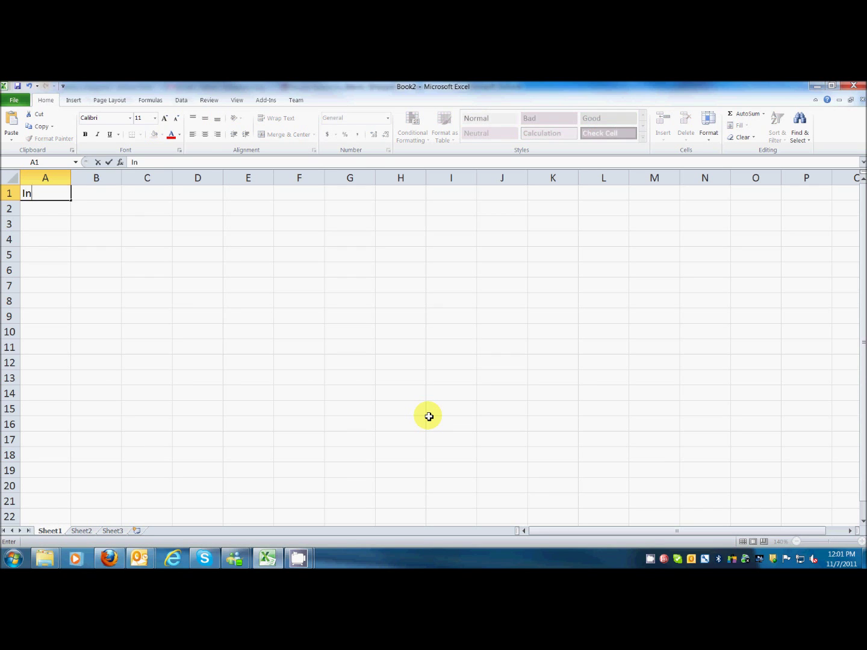
key(Return)
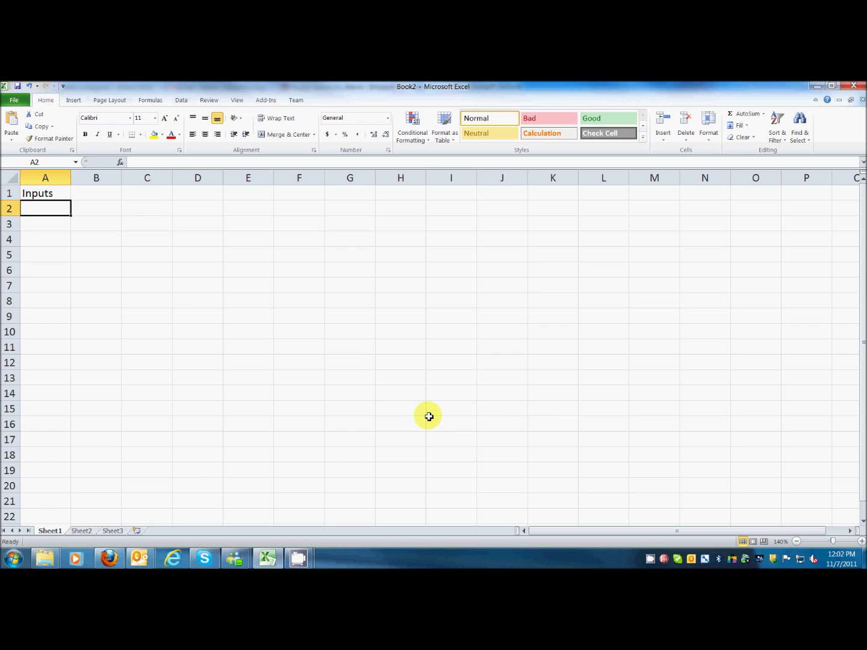
text(Marke)
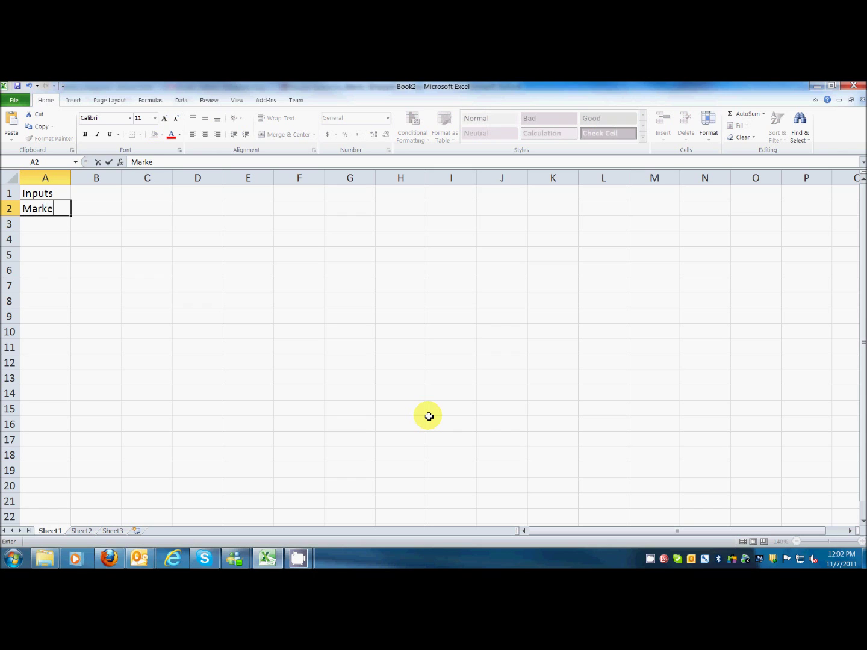
text(ting Study)
key(Return)
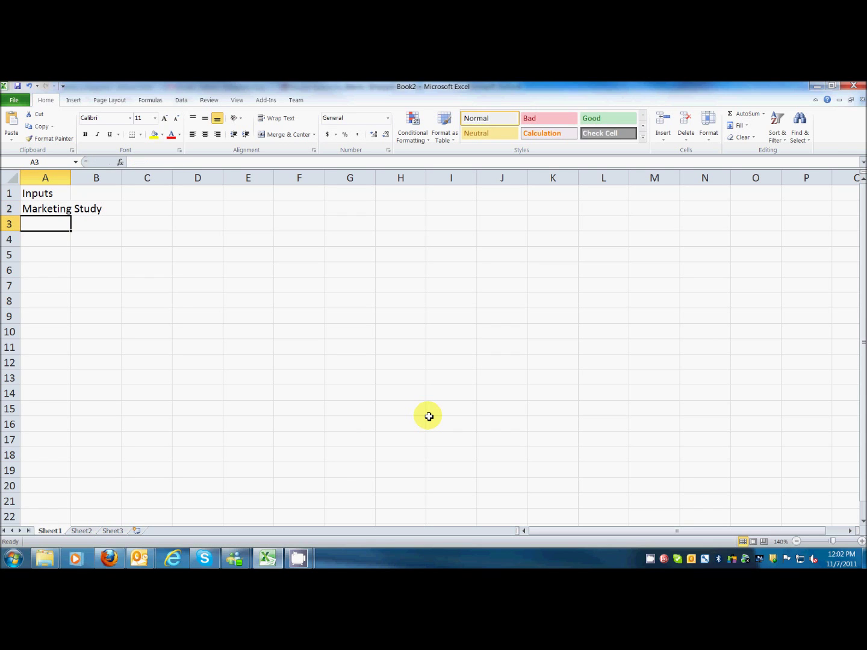
double_click(72, 178)
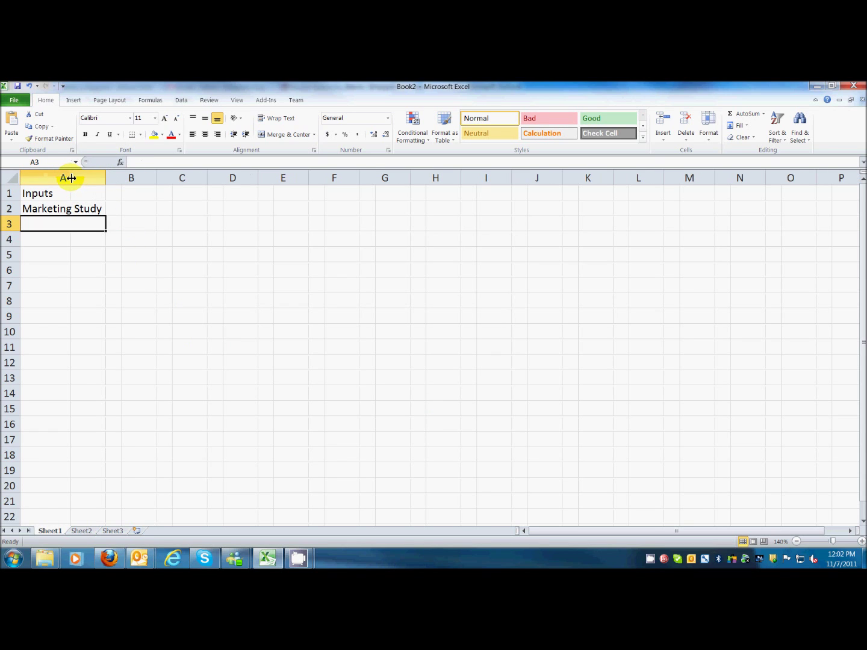
Step: Enter 250000 in B2 and apply Comma Style so it shows 250,000.00
click(133, 210)
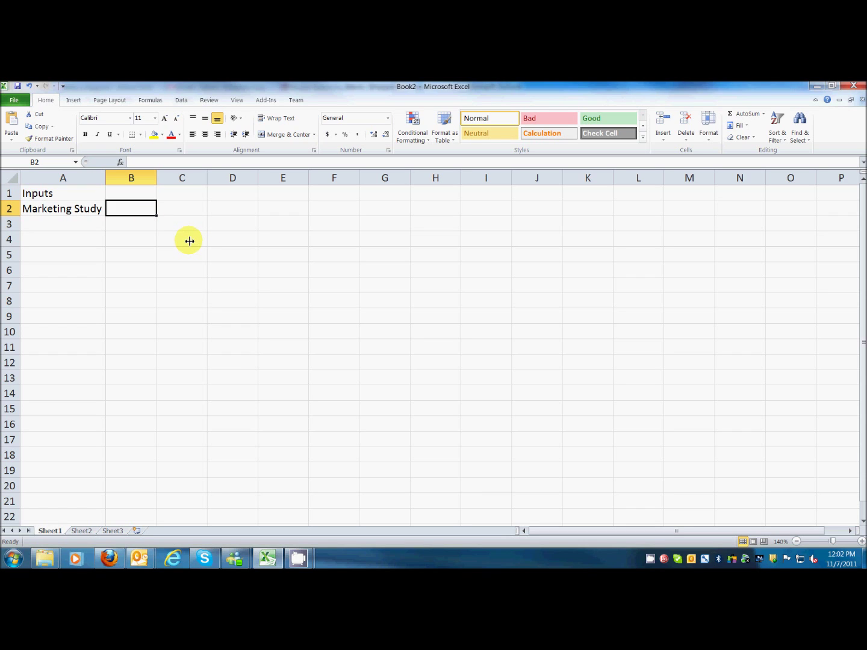
text(3)
key(BackSpace)
text(250000)
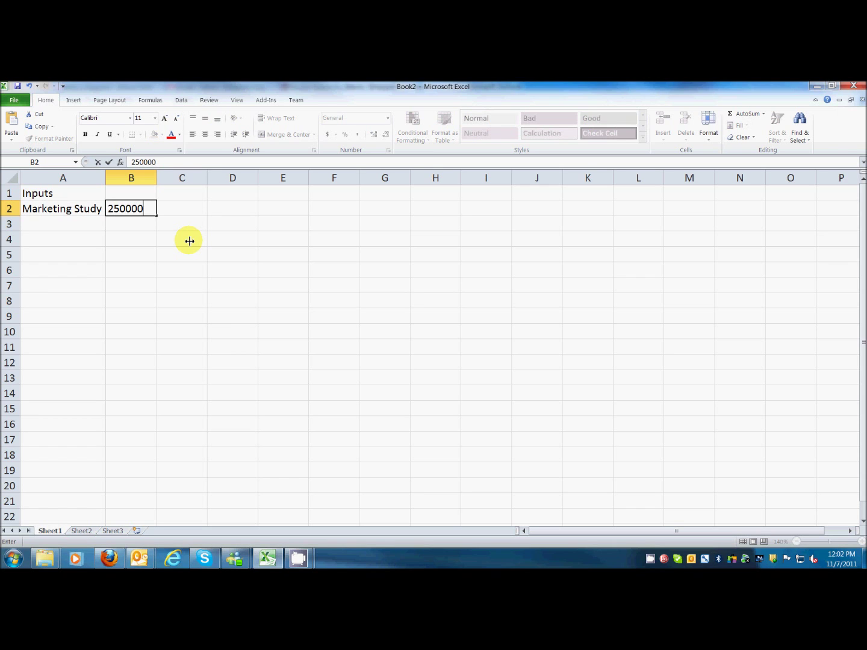
key(Return)
key(Up)
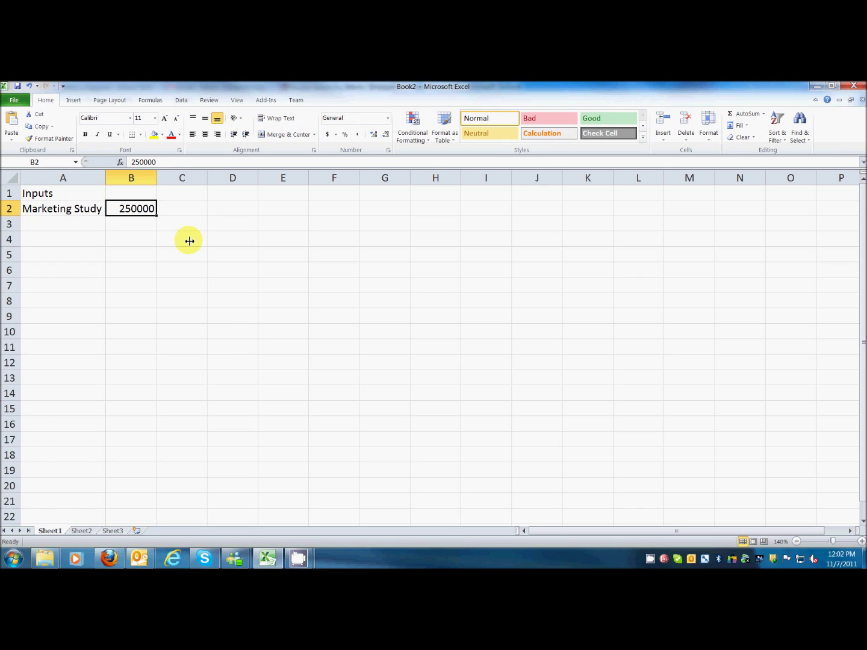
click(357, 134)
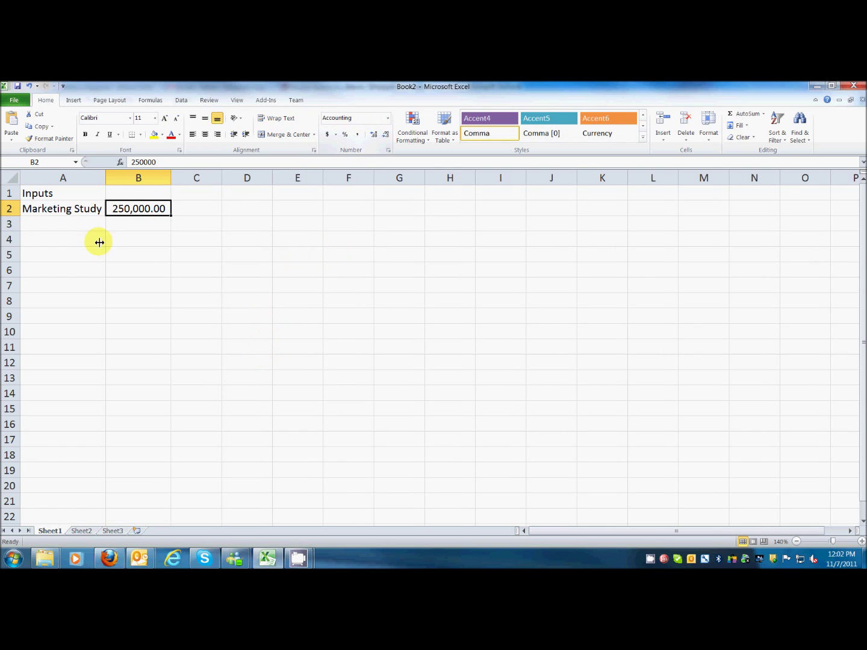
Step: Add the note '(sunk cost)' in C2 and widen column C to fit it
click(199, 212)
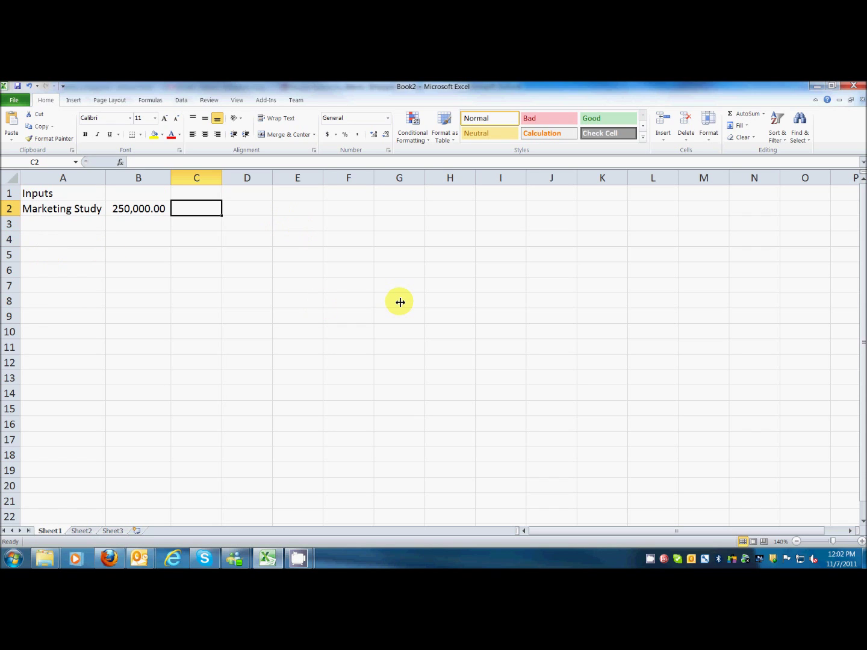
text((sunk c)
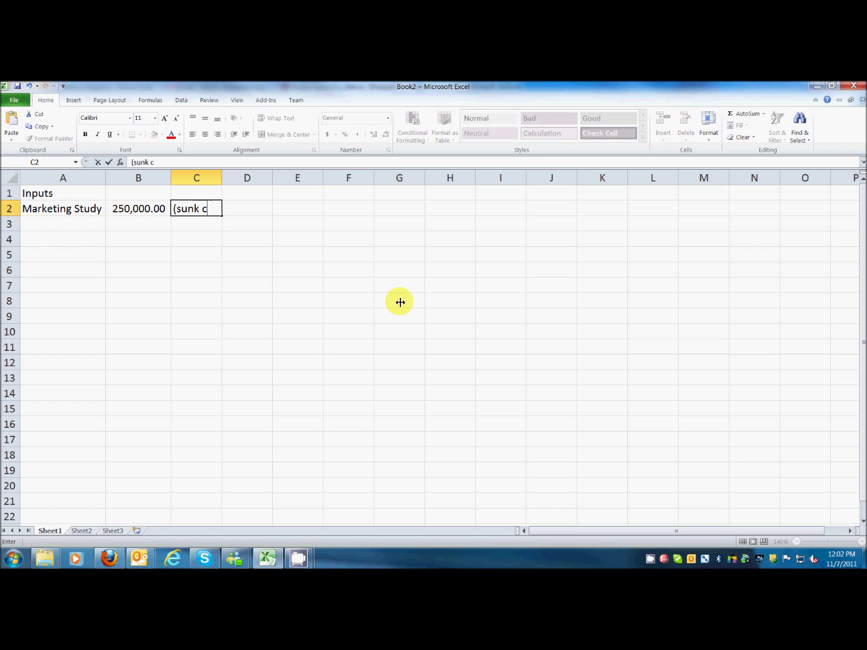
text(ost))
key(Return)
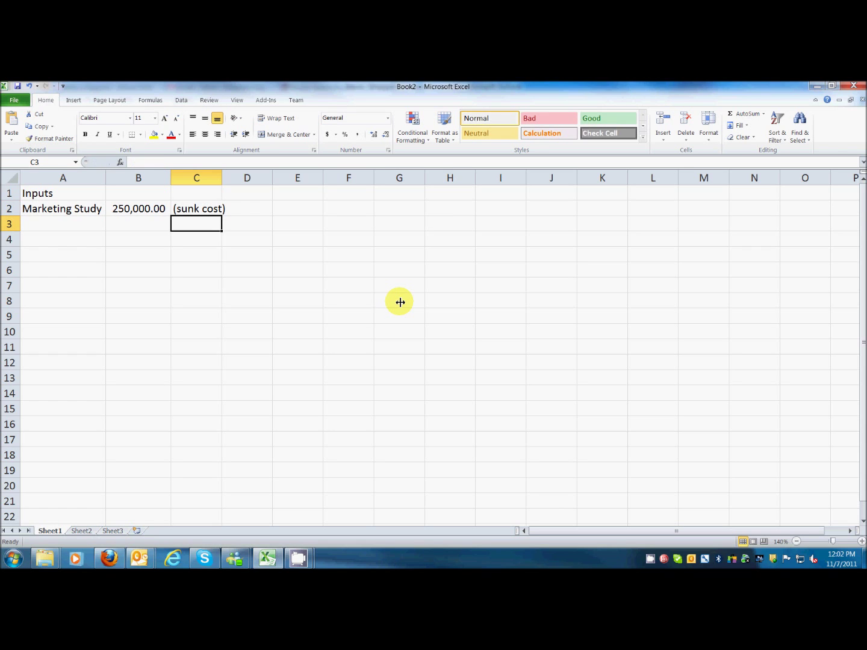
drag(223, 179, 229, 180)
click(69, 230)
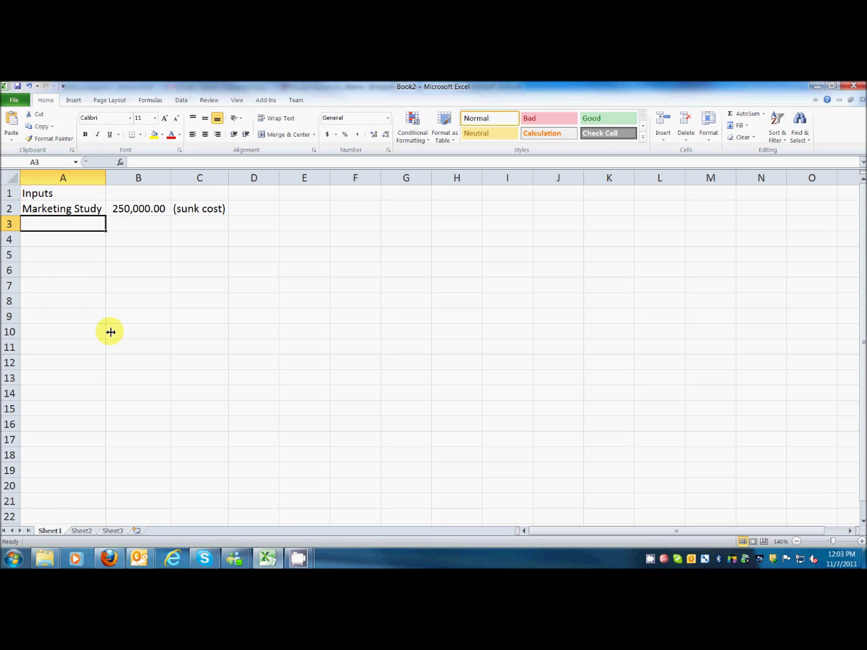
Step: Enter Building in A3 with 150000 in B3, formatted in Comma Style as 150,000.00
text(Building)
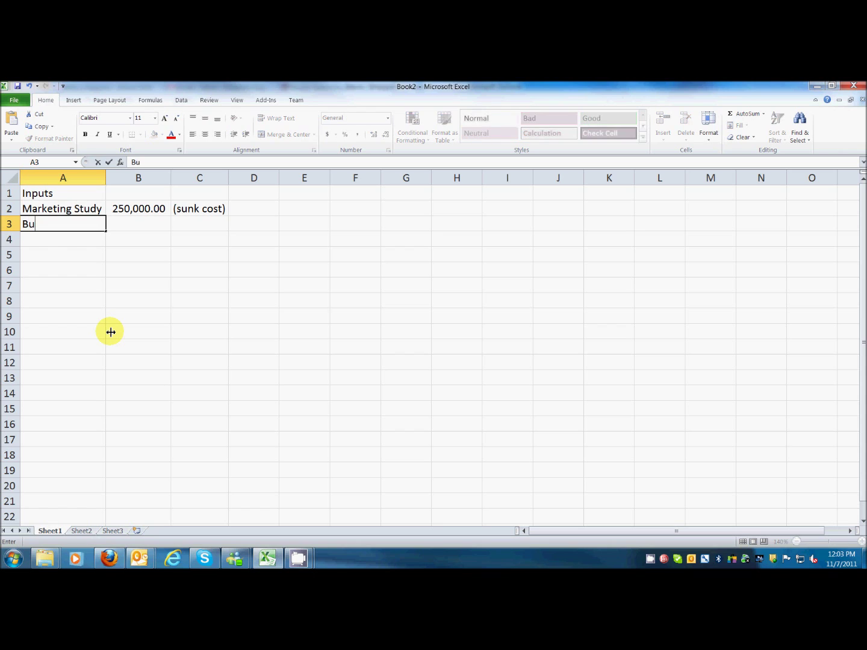
key(Tab)
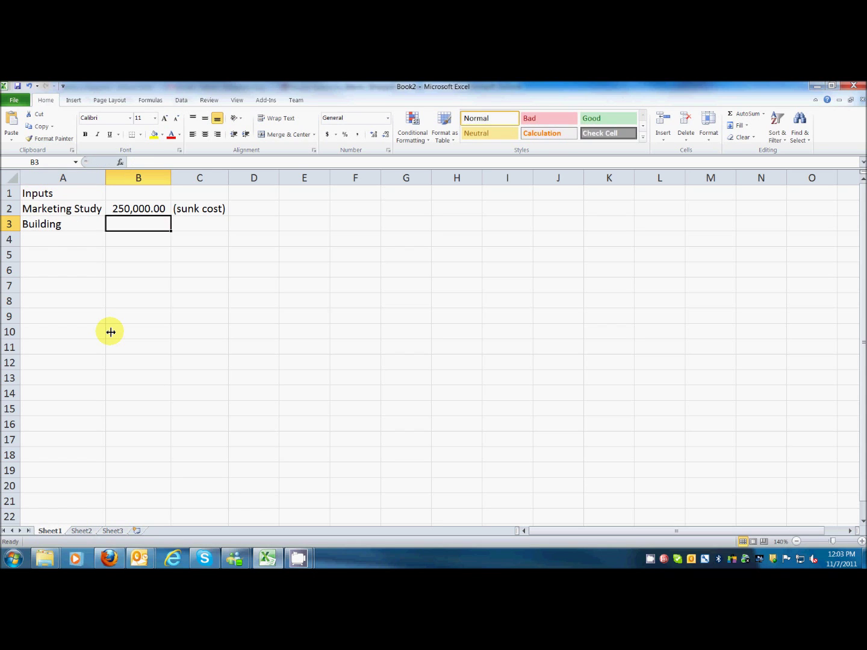
text(150000)
key(Return)
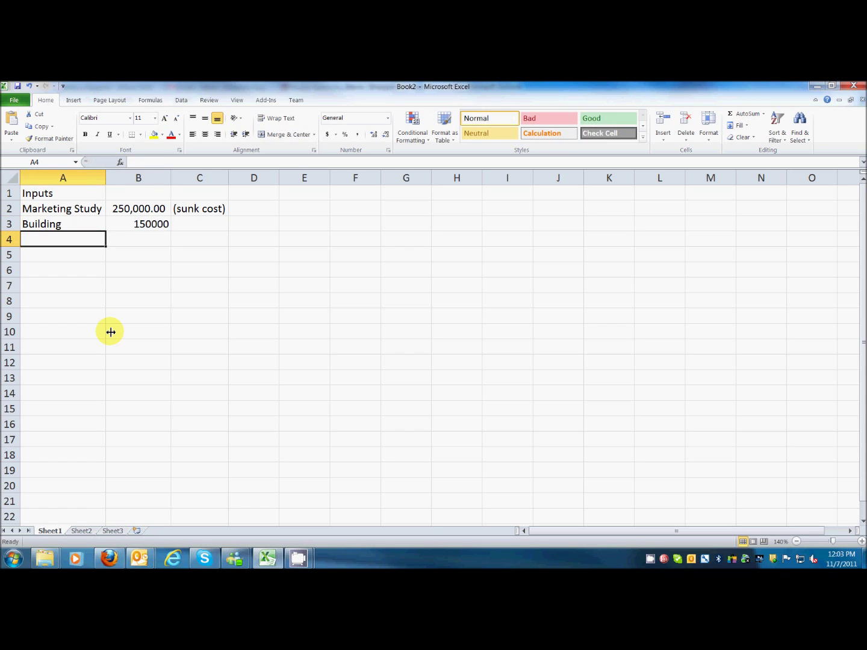
key(Up)
key(Right)
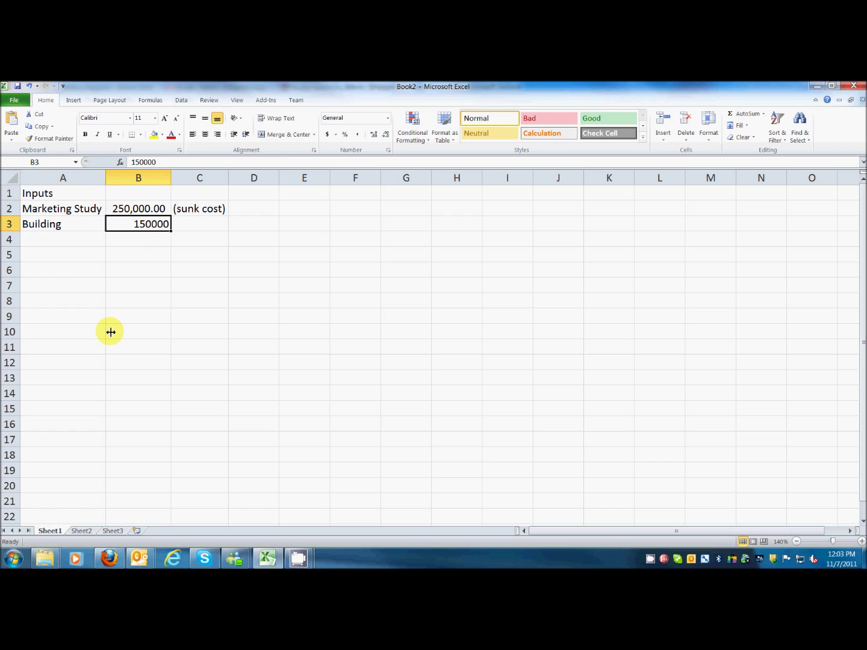
click(359, 133)
Step: Add the note '(opportunity cost)' in C3 beside the Building value
click(59, 242)
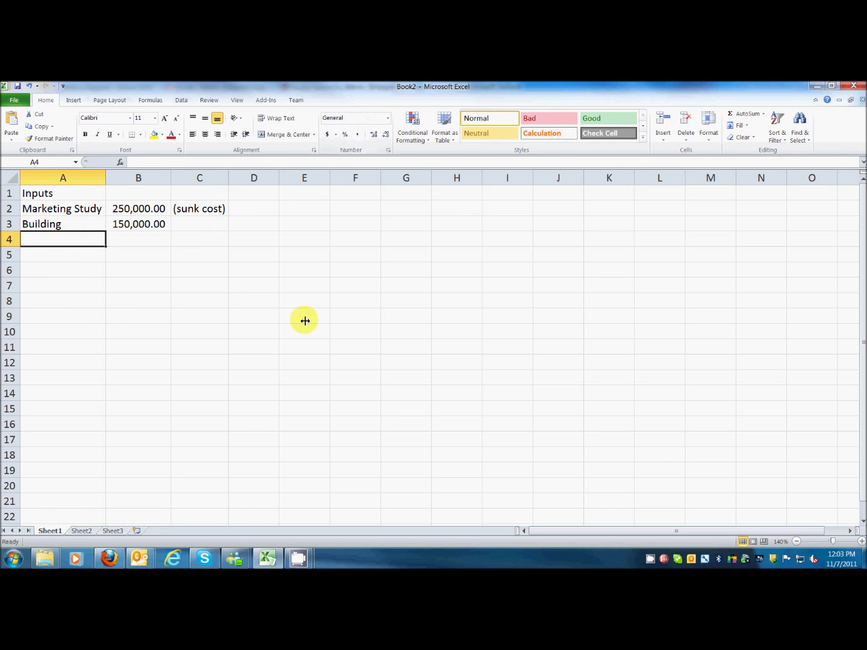
click(218, 226)
text(()
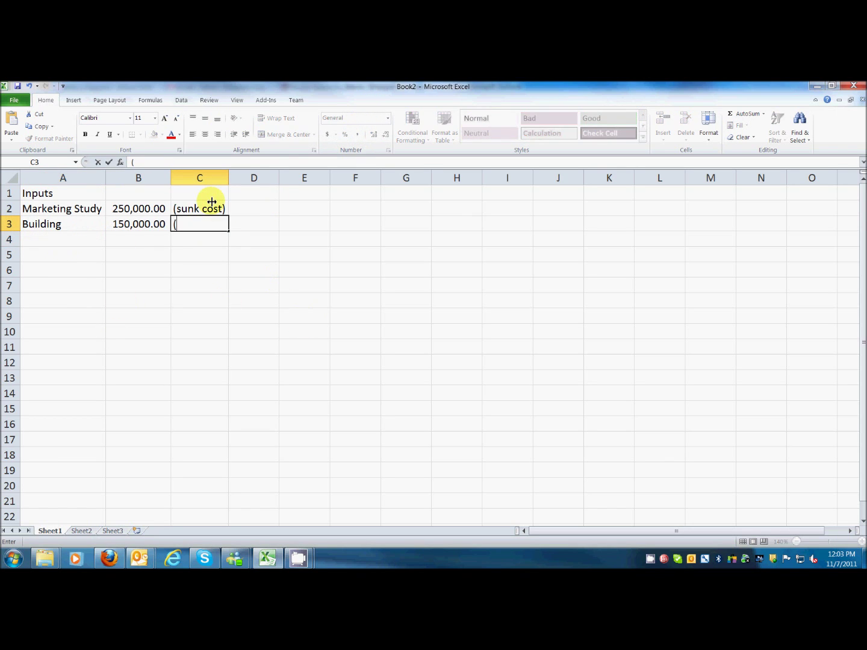
text(opportunity cost))
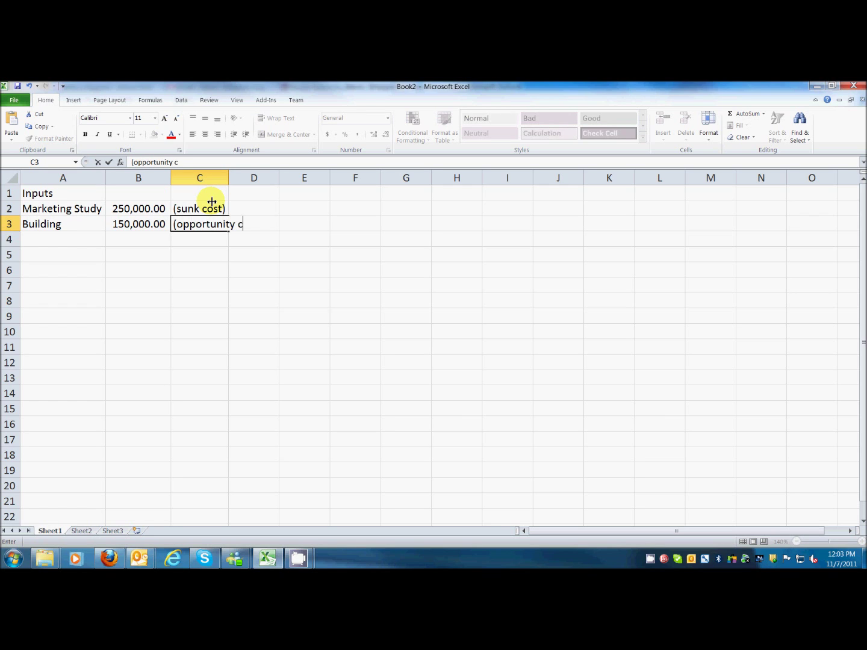
key(Return)
key(Left)
key(Left)
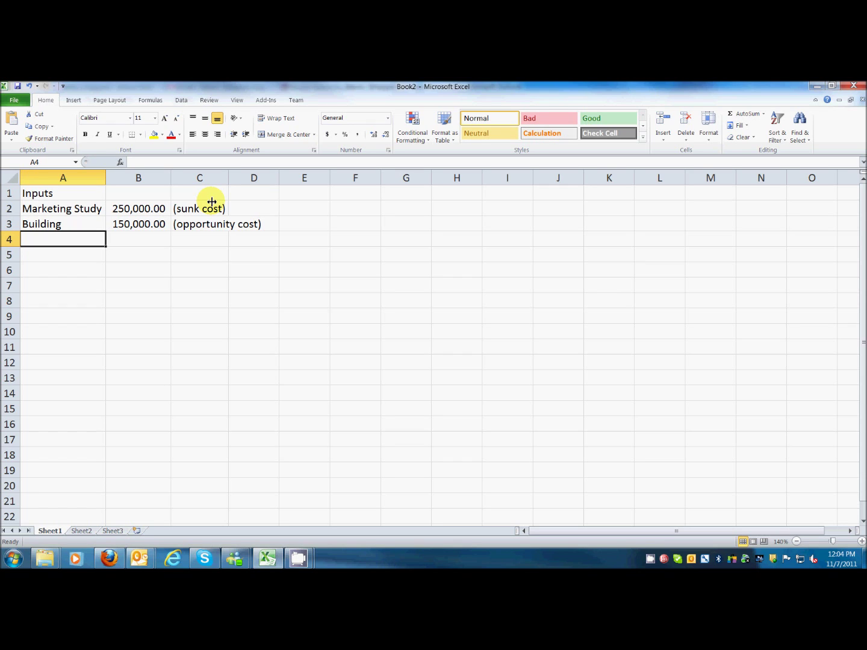
Step: Enter Bowling Ball Machine in A4, autofit column A, and put 100,000.00 in Comma Style in B4
text(B)
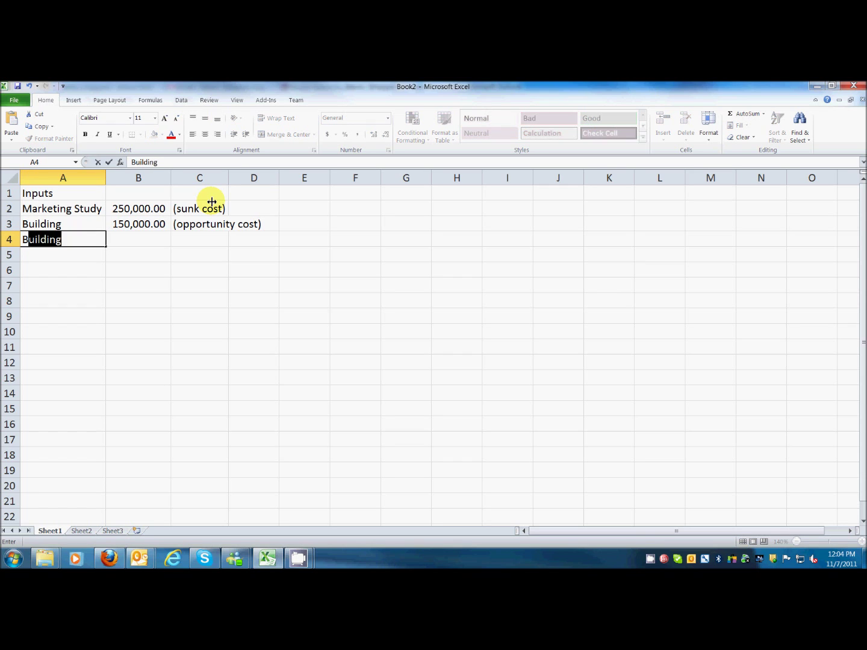
text(owling Ball )
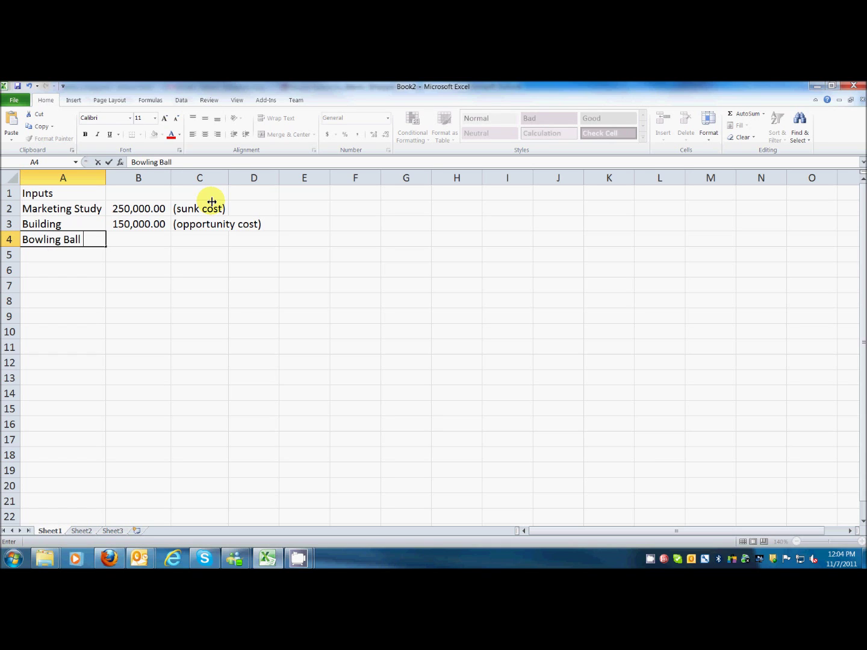
text(Machine)
key(ctrl+Return)
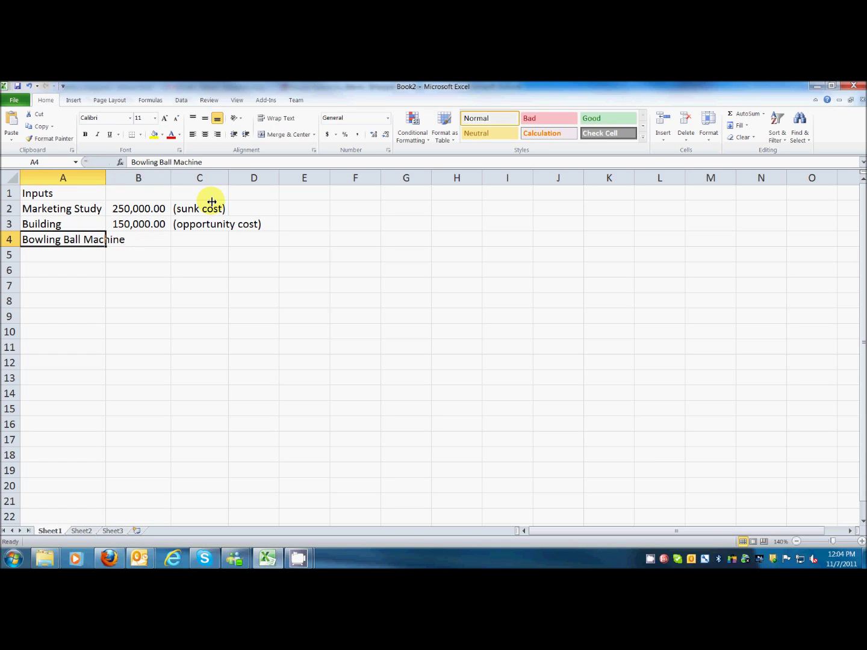
double_click(107, 178)
click(155, 238)
text(100)
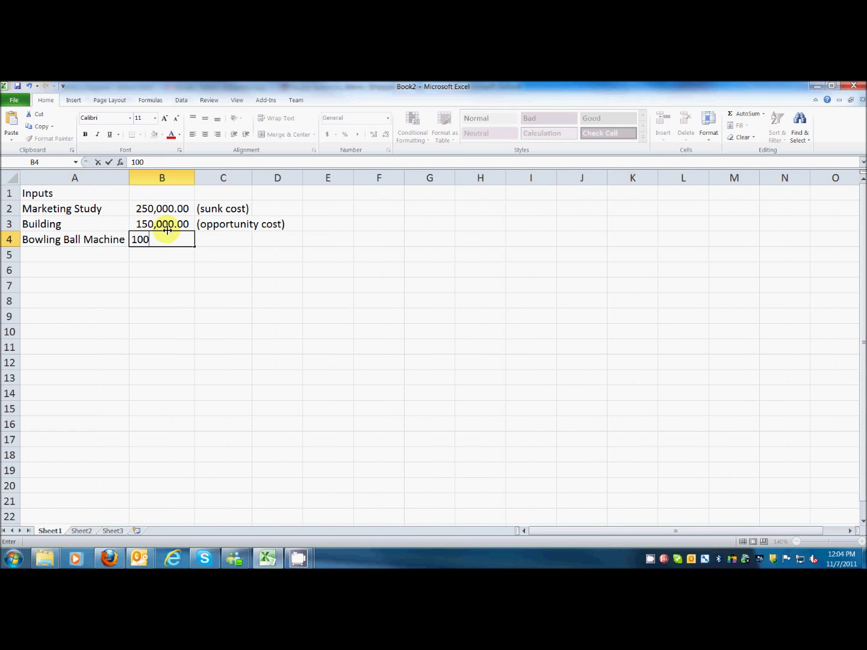
text(000)
key(Return)
key(Up)
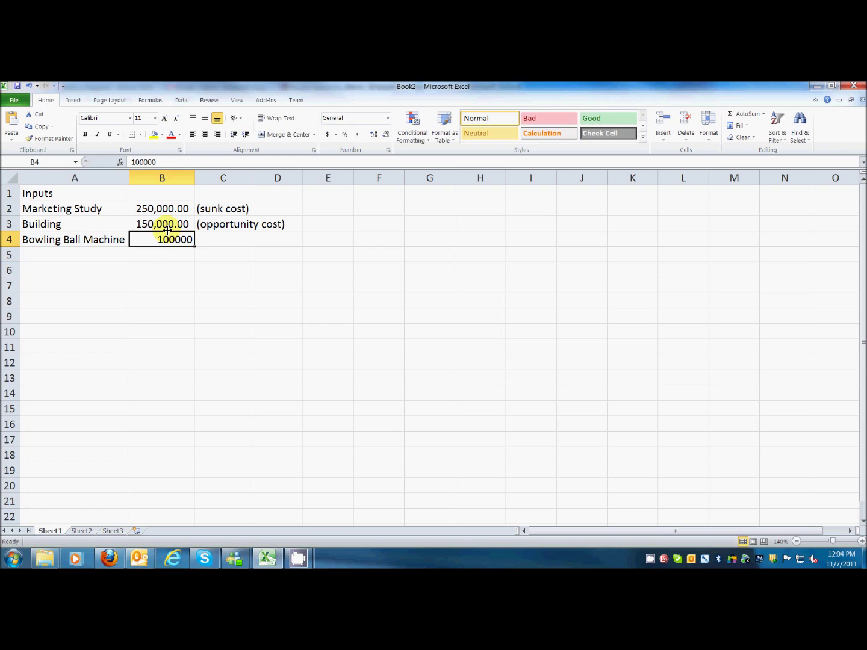
click(358, 134)
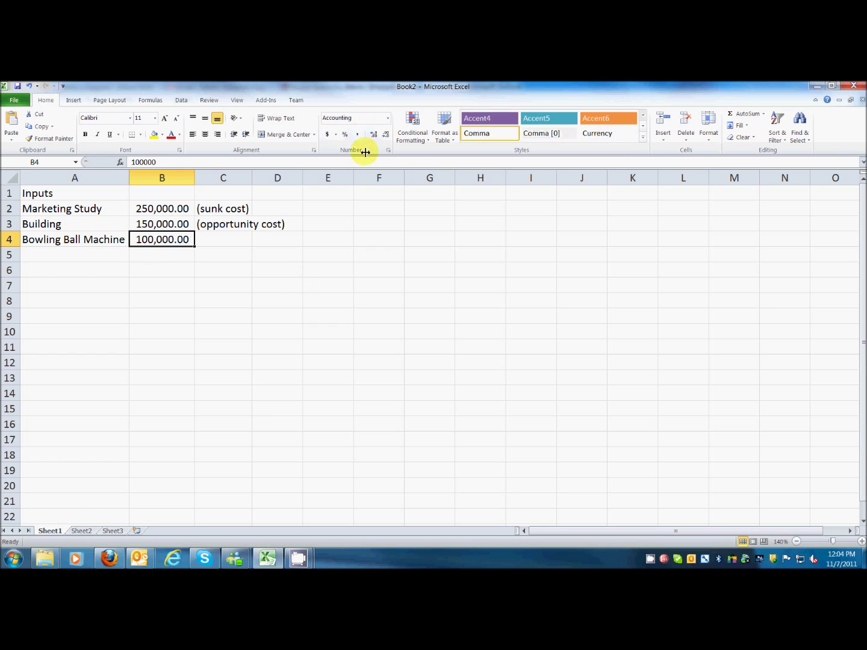
click(38, 256)
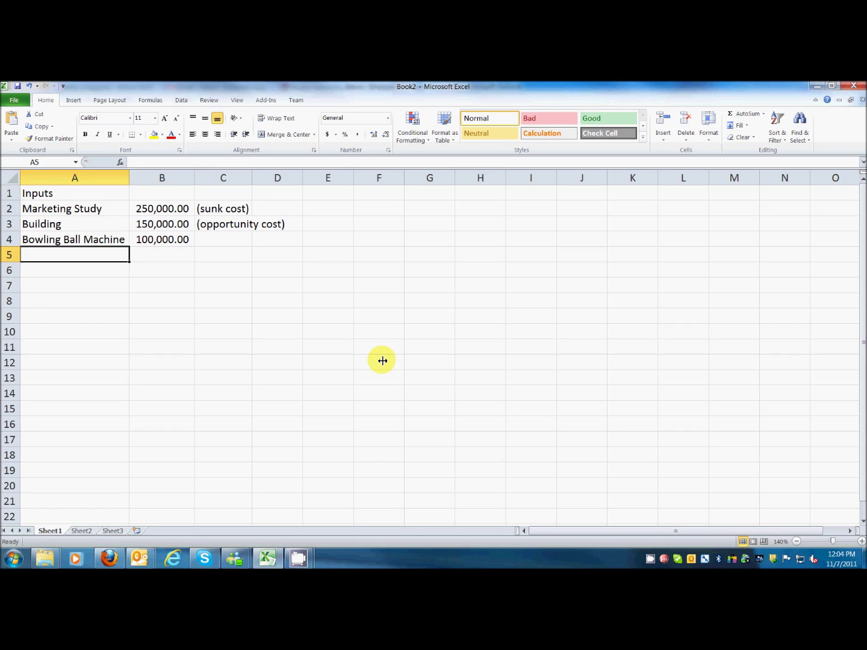
Step: Type the label 'Bowling Ball Machine Salvage Value' in A5 and autofit column A to it
text(Bo)
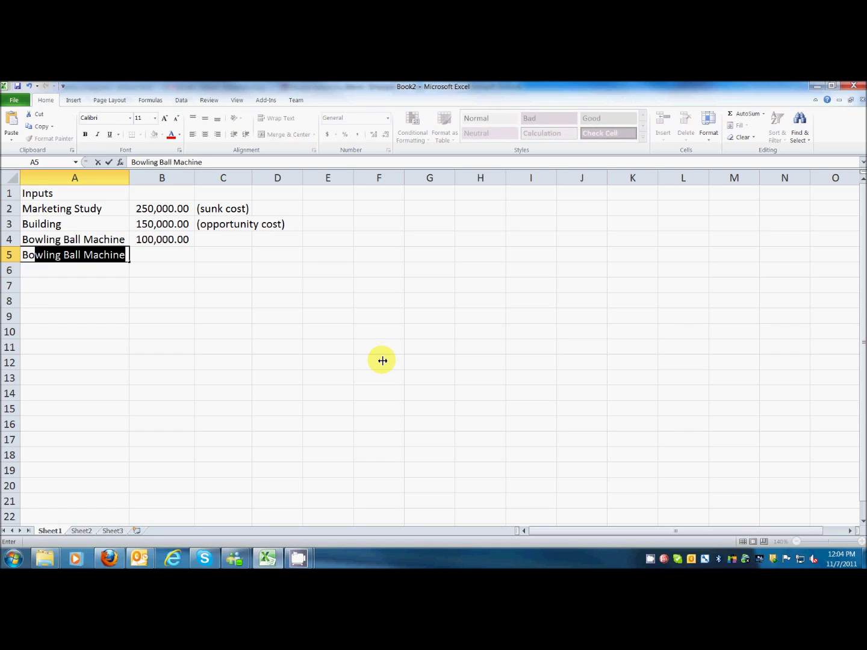
text(wling Ball m)
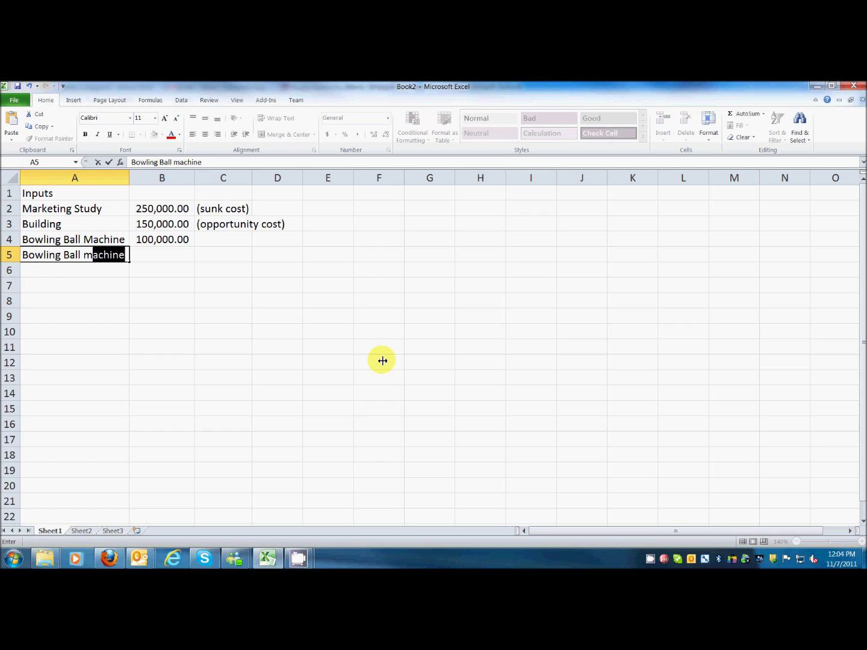
key(Delete)
text(M)
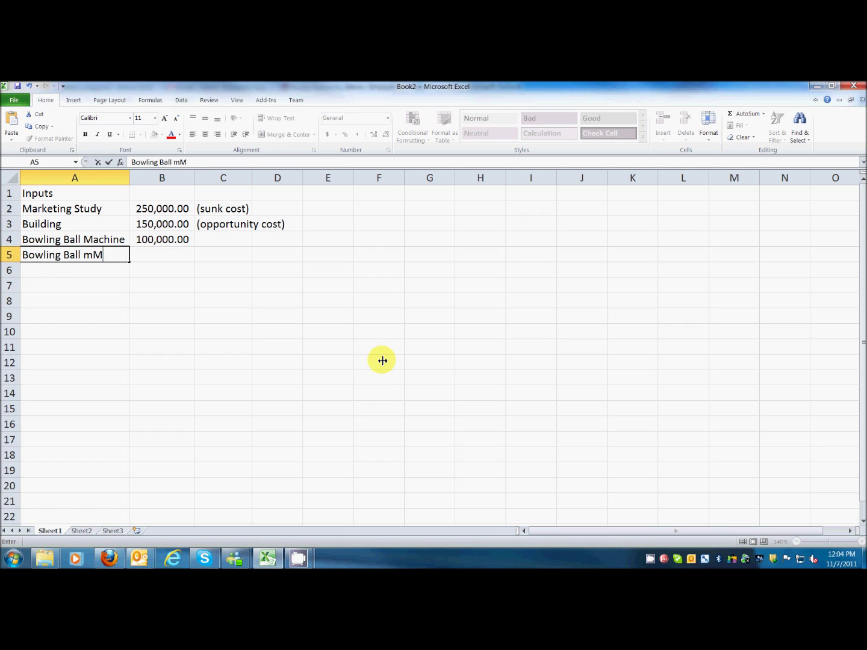
key(BackSpace)
key(BackSpace)
text(M)
key(BackSpace)
key(BackSpace)
text(mACH)
key(BackSpace)
key(BackSpace)
key(BackSpace)
key(BackSpace)
text(Mach)
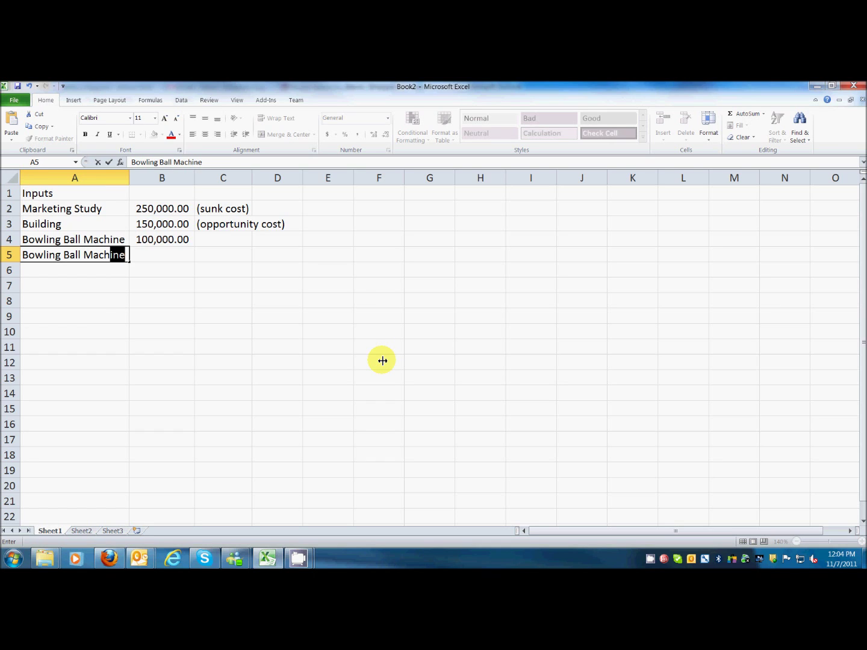
key(Tab)
key(shift+Tab)
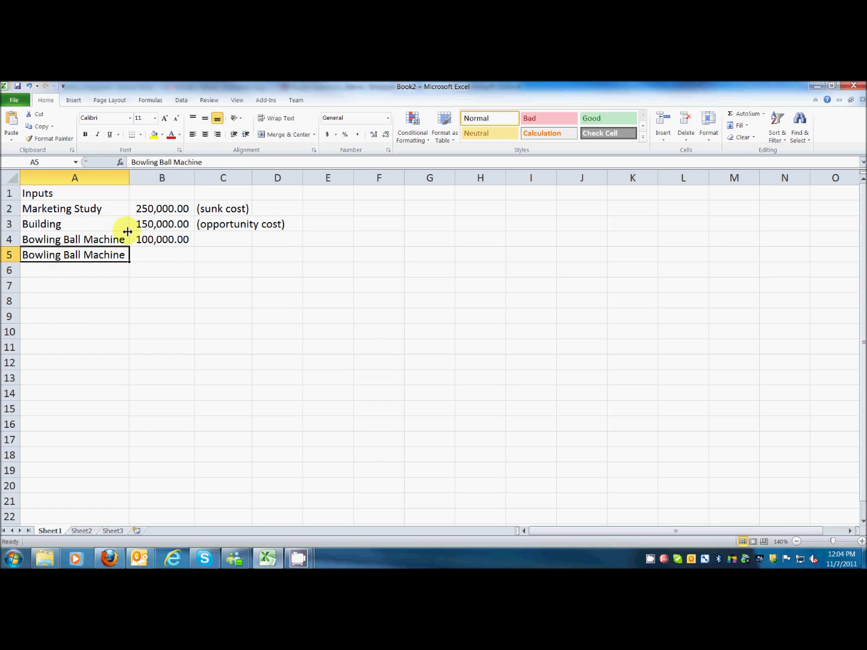
click(209, 159)
text(S)
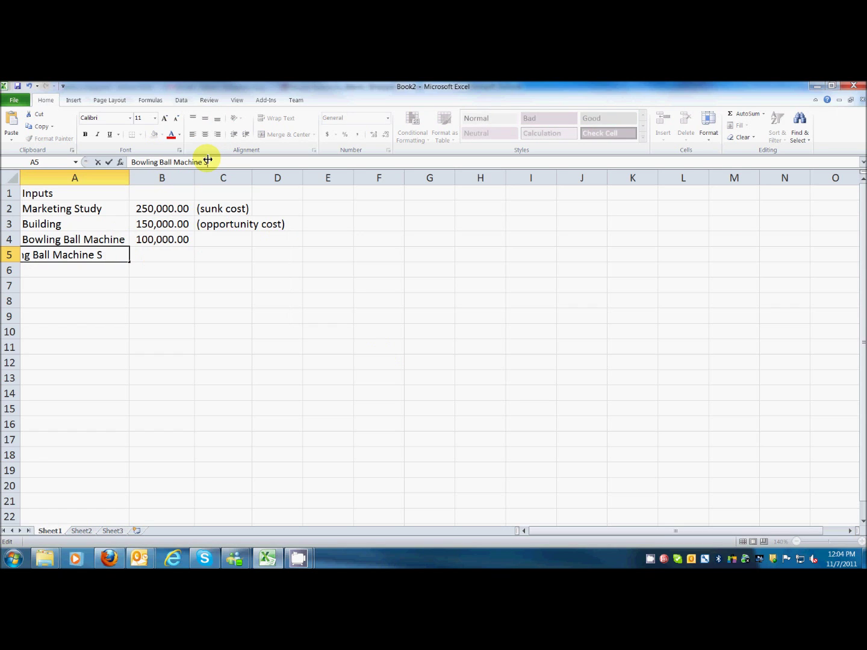
text(alvage CV)
key(BackSpace)
key(BackSpace)
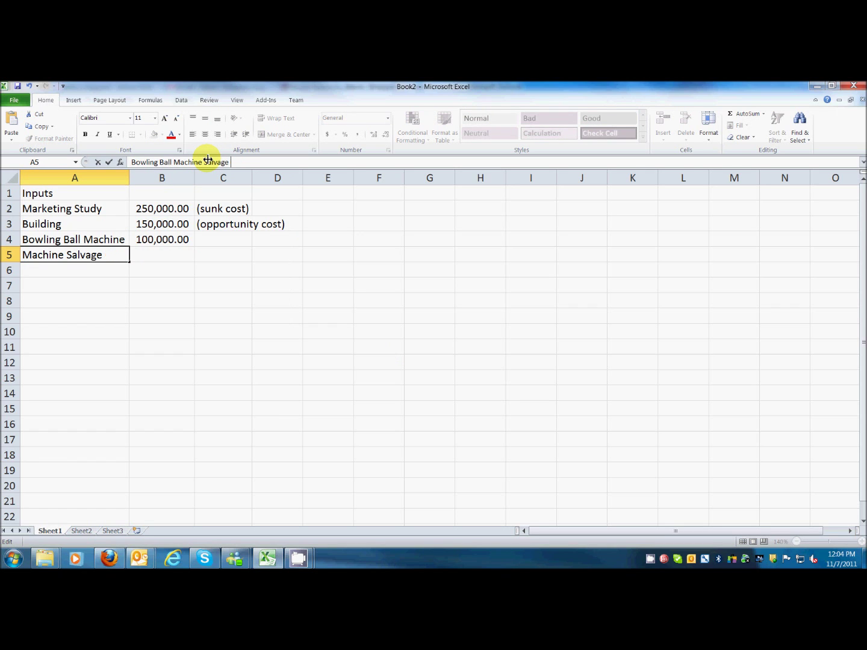
text(Value)
key(Return)
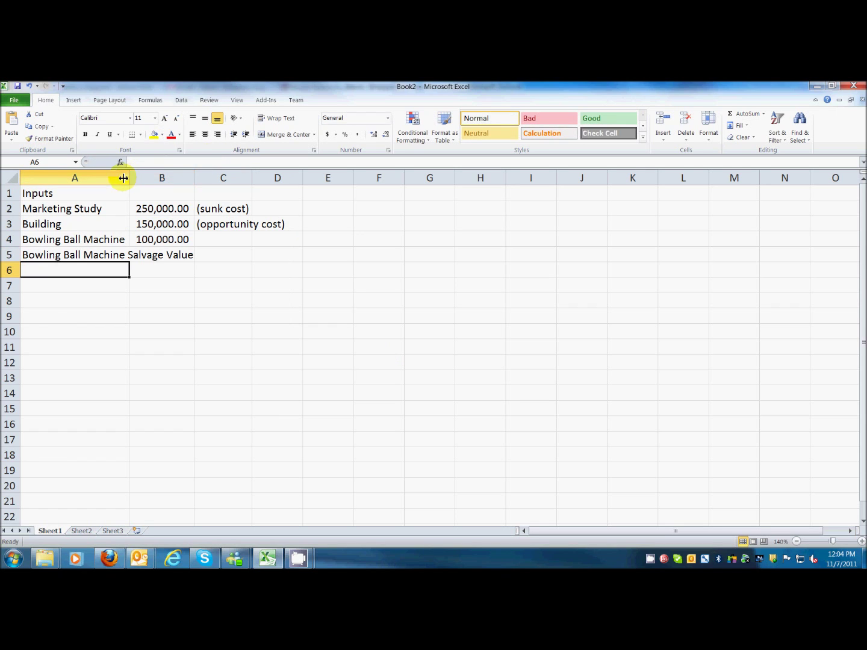
double_click(126, 178)
Step: Enter 30000 as the salvage value in B5
click(250, 254)
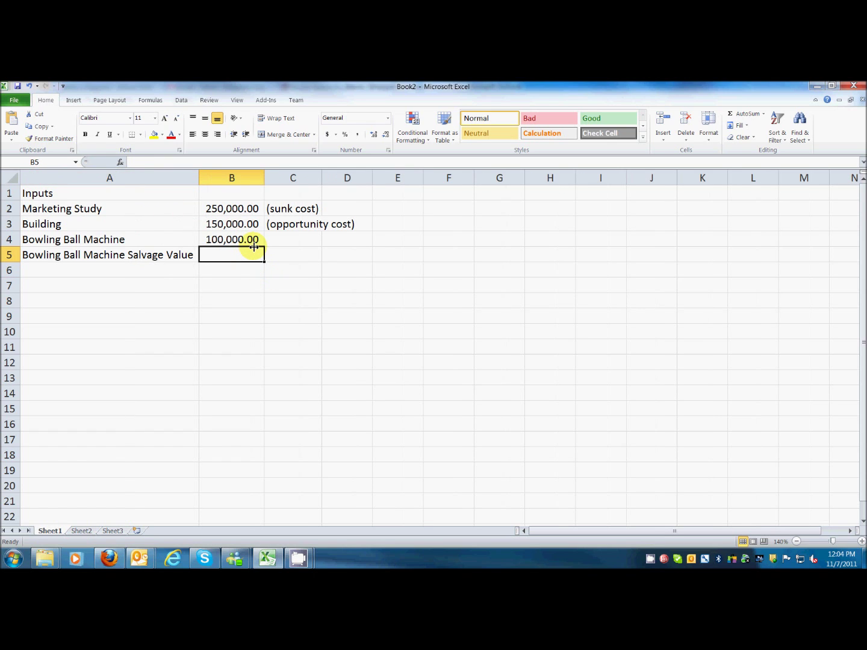
text(30000)
key(Return)
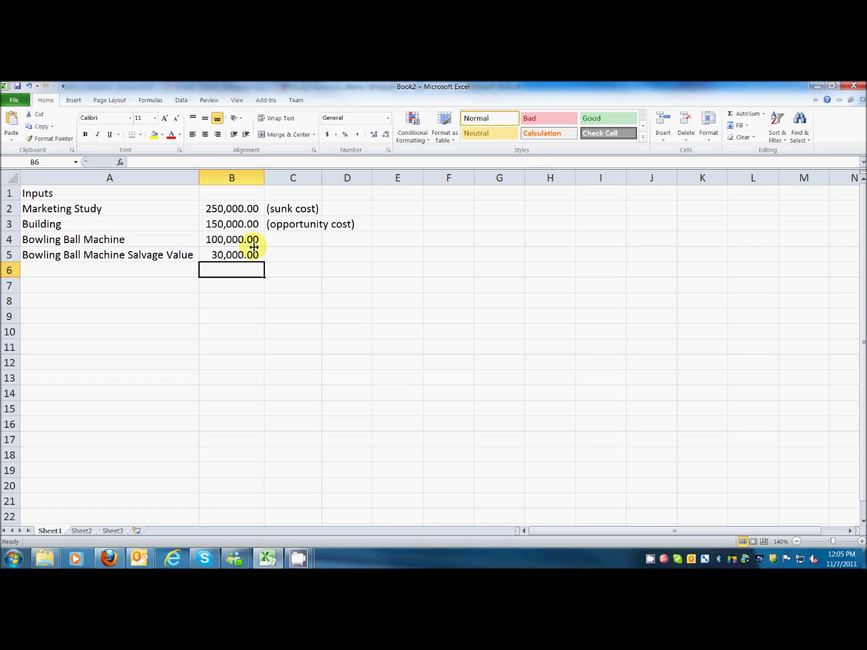
key(Down)
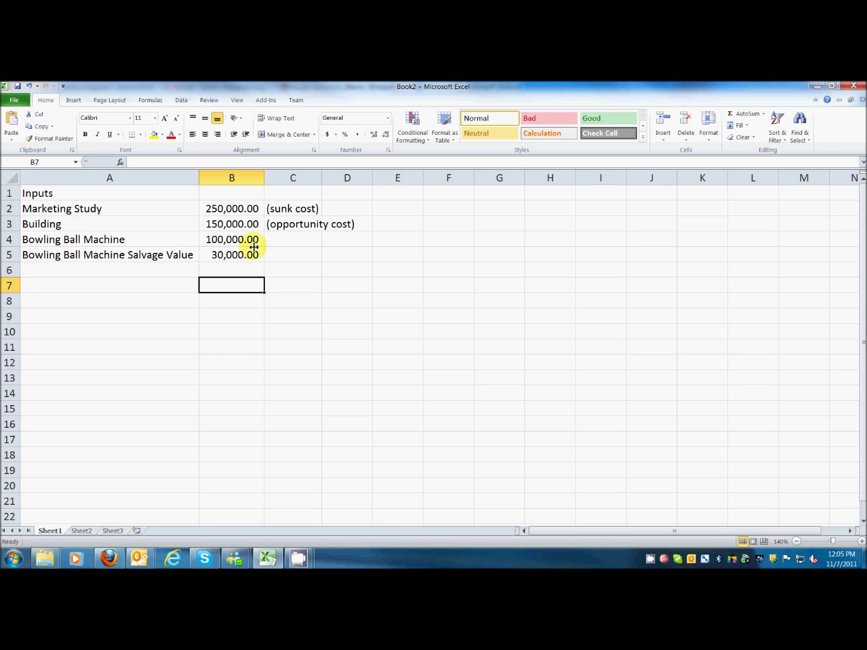
key(Down)
key(Down)
Step: Put the Year label in A11 to start the timeline table
key(Left)
key(Down)
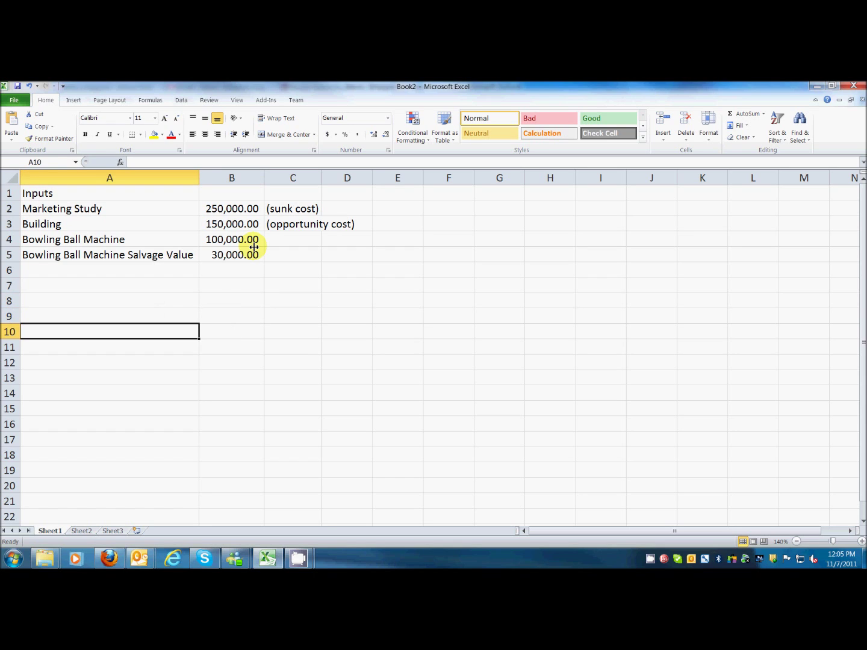
key(Down)
key(Right)
key(Left)
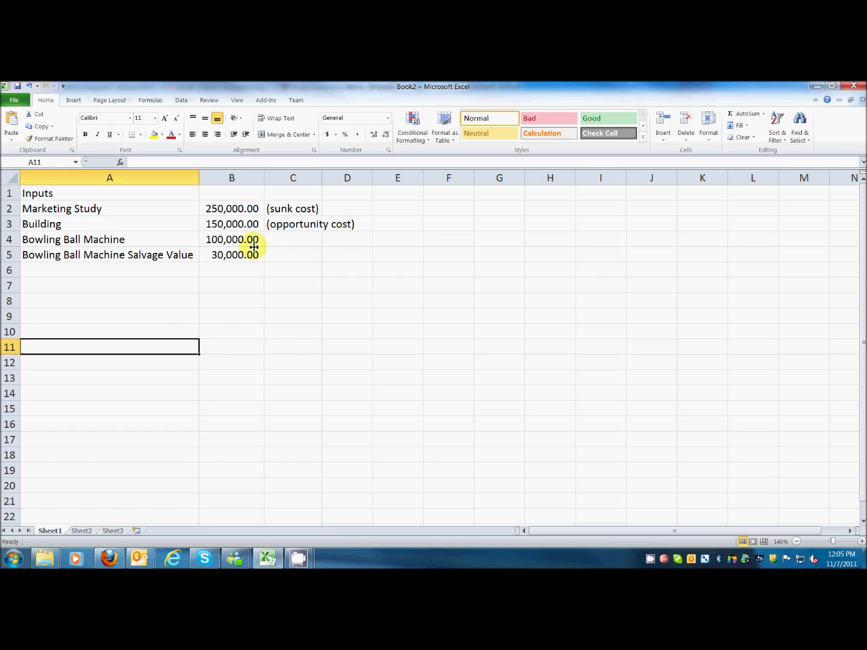
text(Year)
key(Tab)
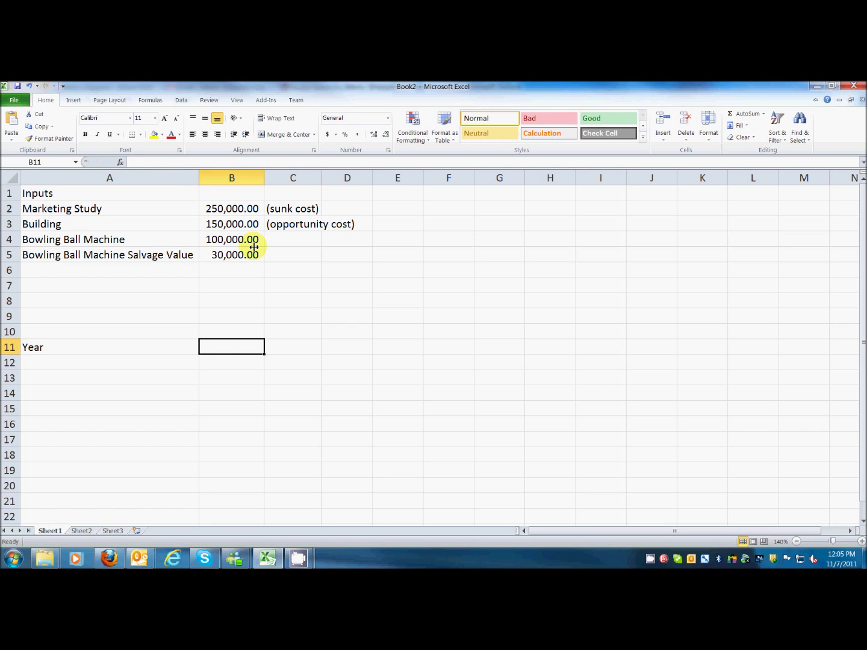
Step: Fill B11:G11 with years 0, 1, 2, 3, 4 and 5
text(0)
key(Tab)
text(1)
key(Tab)
text(2)
key(Tab)
text(3)
key(Tab)
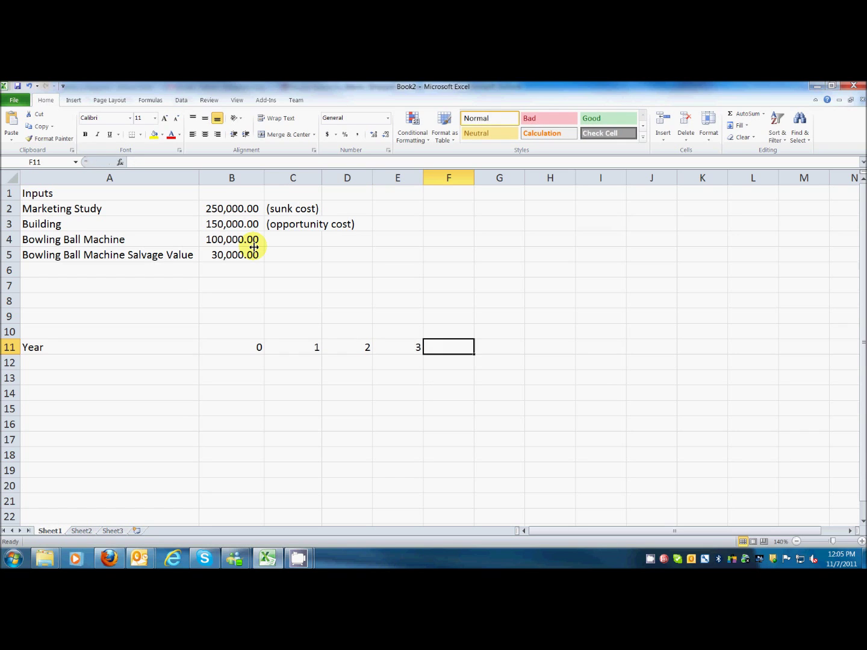
text(4)
key(Tab)
text(5)
key(Tab)
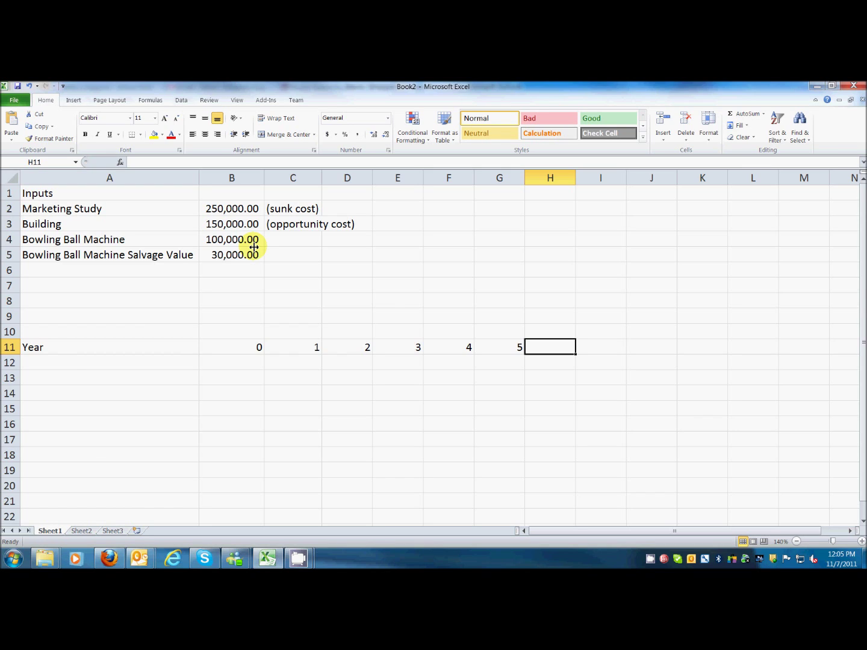
key(Down)
key(Left)
key(Left)
key(Left)
key(Left)
key(Left)
key(Left)
key(Left)
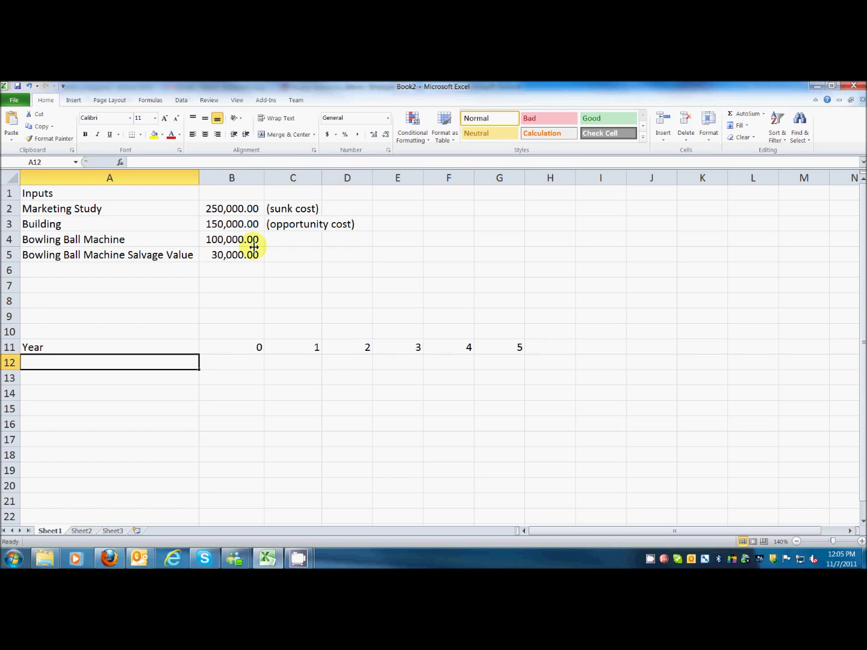
Step: Label row 12 as Sales in A12
text(Produc)
key(BackSpace)
key(BackSpace)
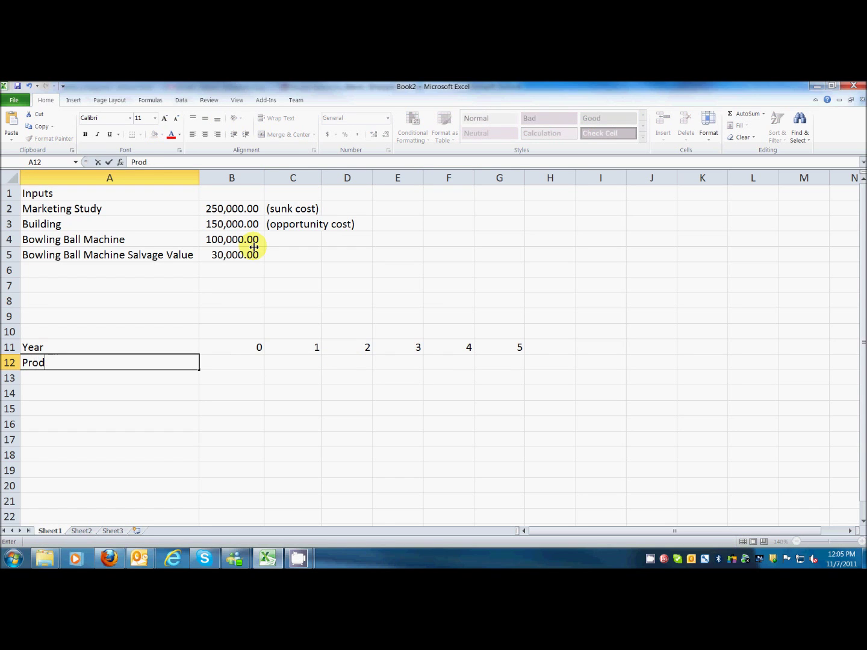
key(BackSpace)
key(BackSpace)
key(BackSpace)
key(BackSpace)
text(Sales)
key(Tab)
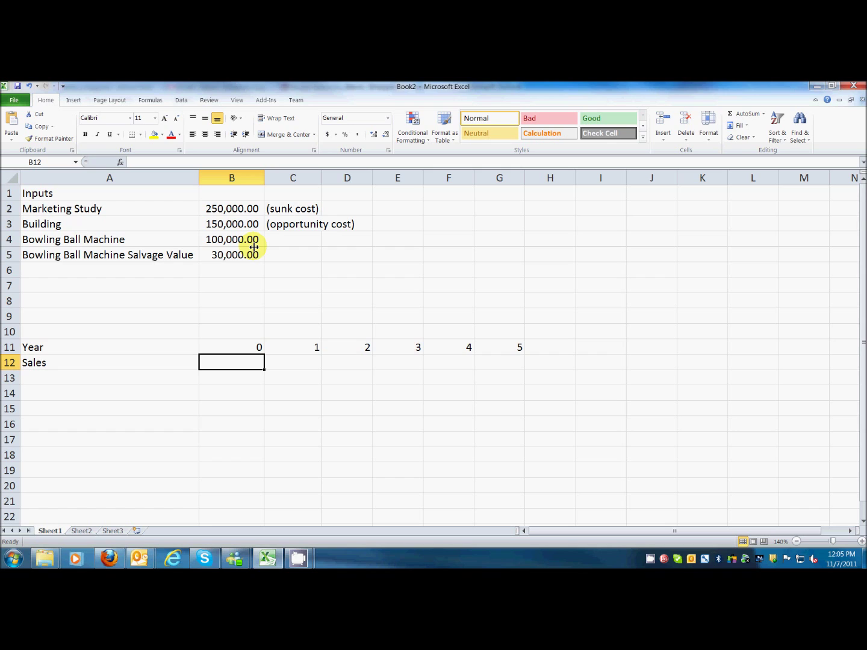
Step: Enter sales of 0, 5000, 8000, 12000, 10000 and 6000 in B12:G12
text(0)
key(Tab)
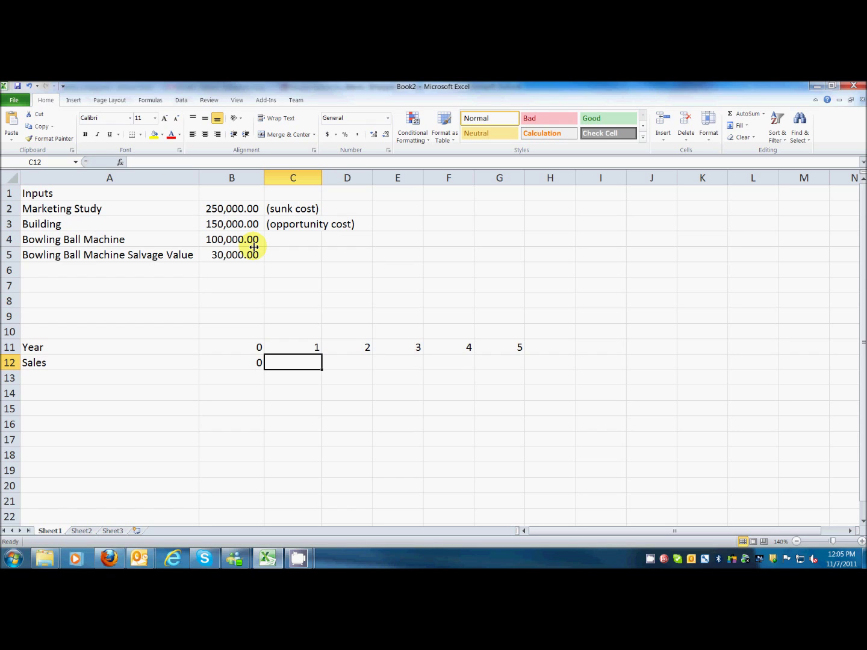
text(5000)
key(Tab)
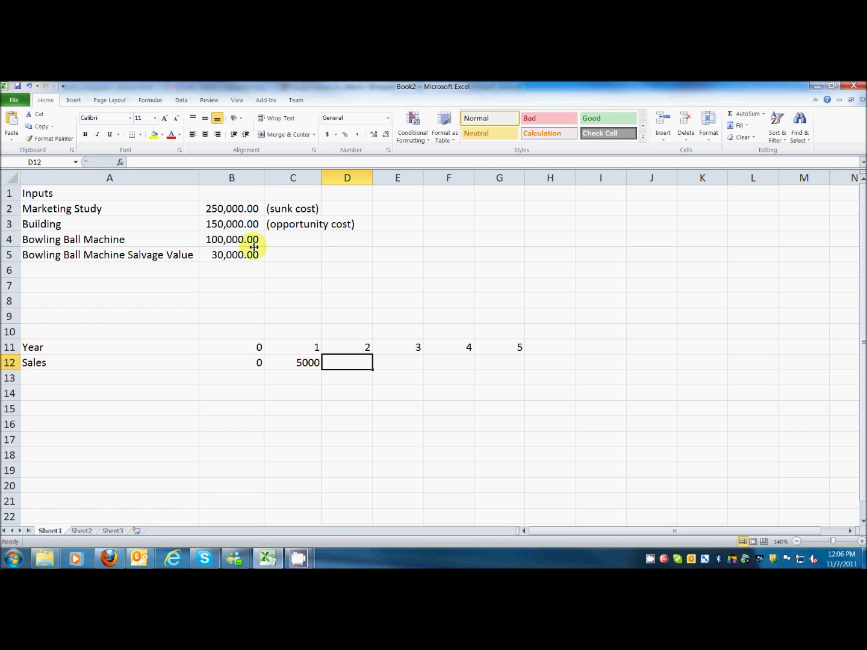
text(8000)
key(Tab)
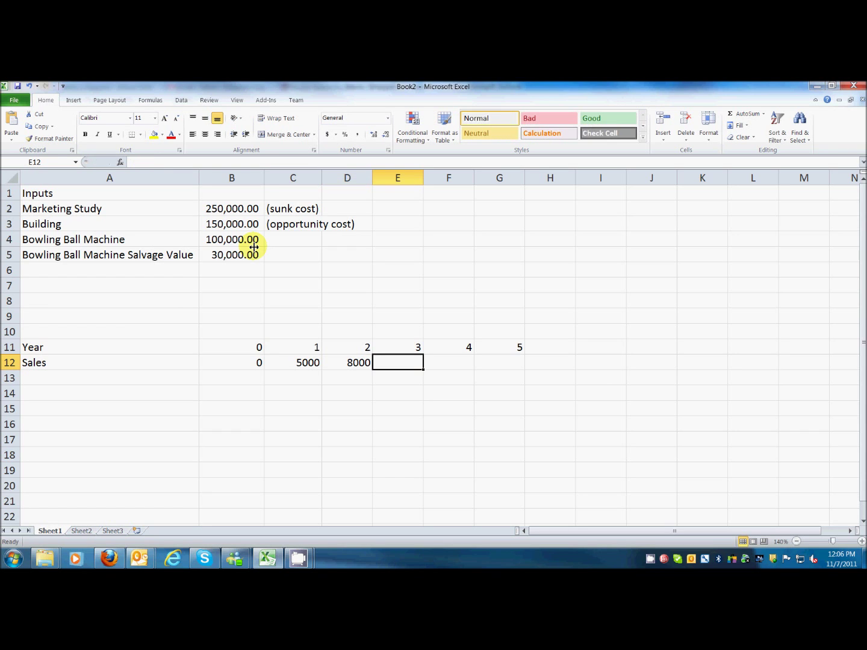
text(12000)
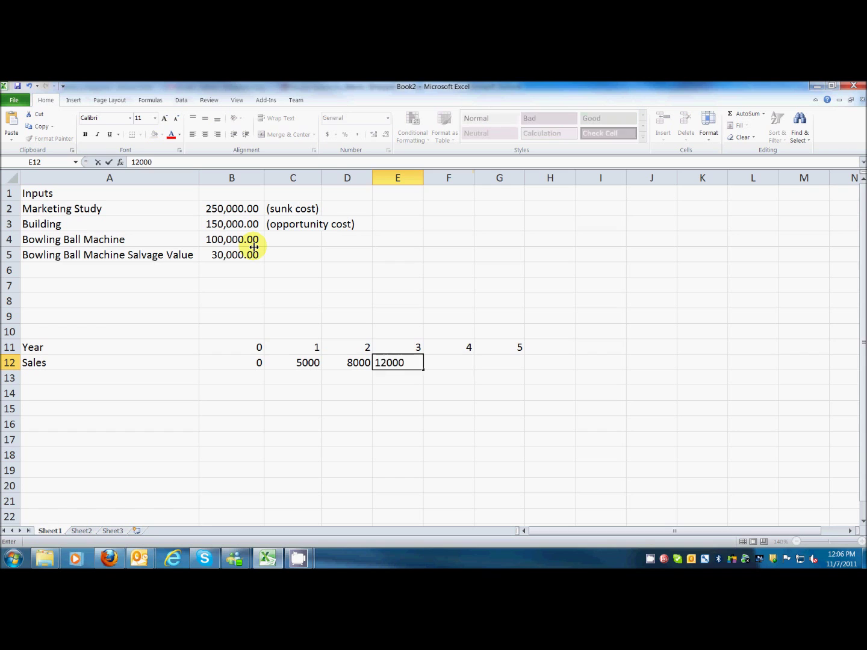
key(Tab)
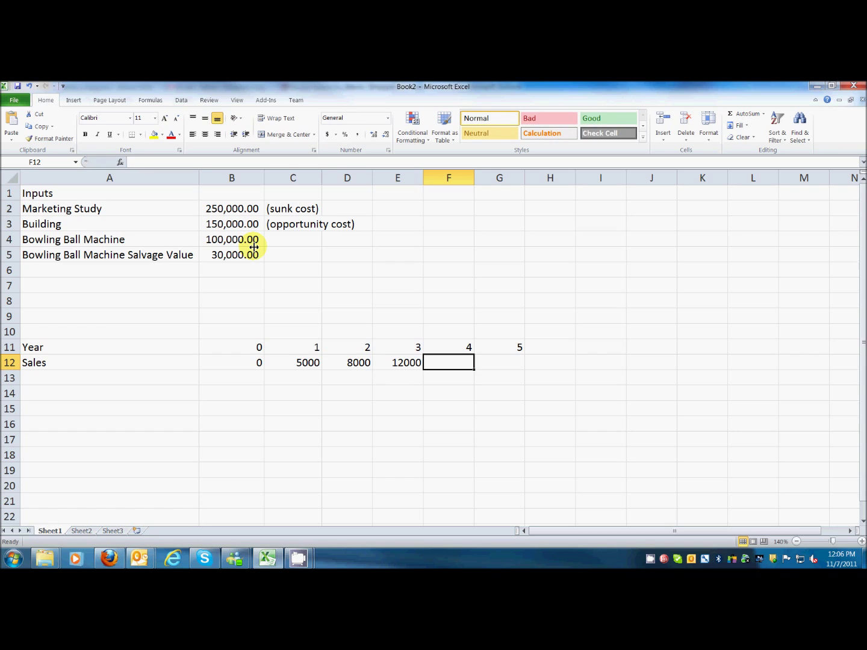
text(10000)
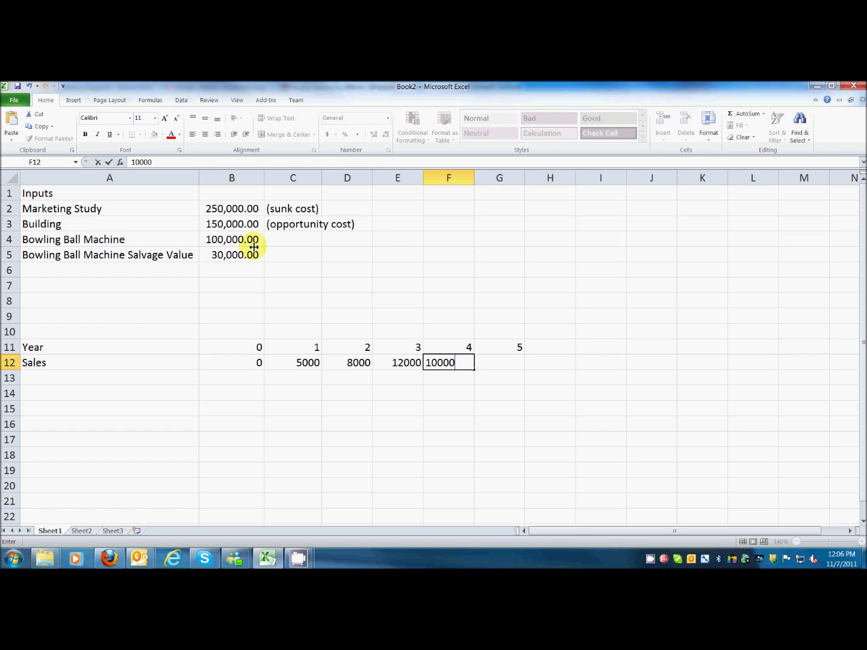
key(Tab)
text(6000)
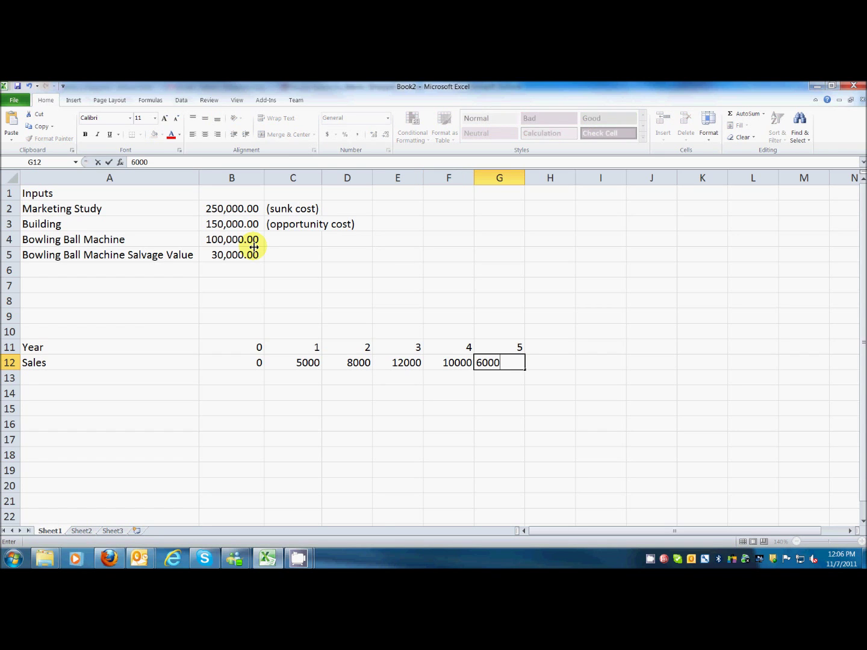
key(Return)
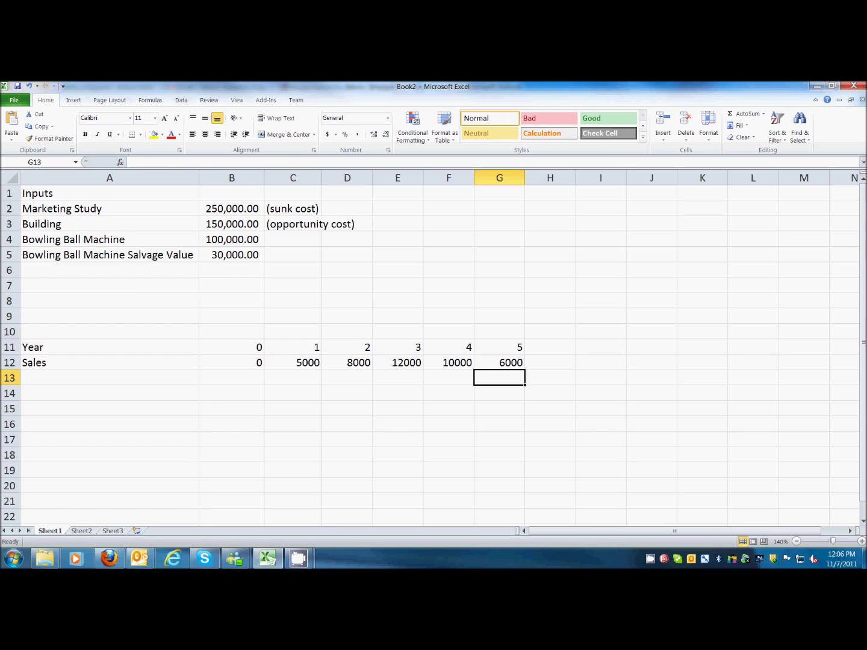
Step: Bold cells A11:G11 so the Year label and years 0–5 stand out as the header
drag(93, 348, 507, 345)
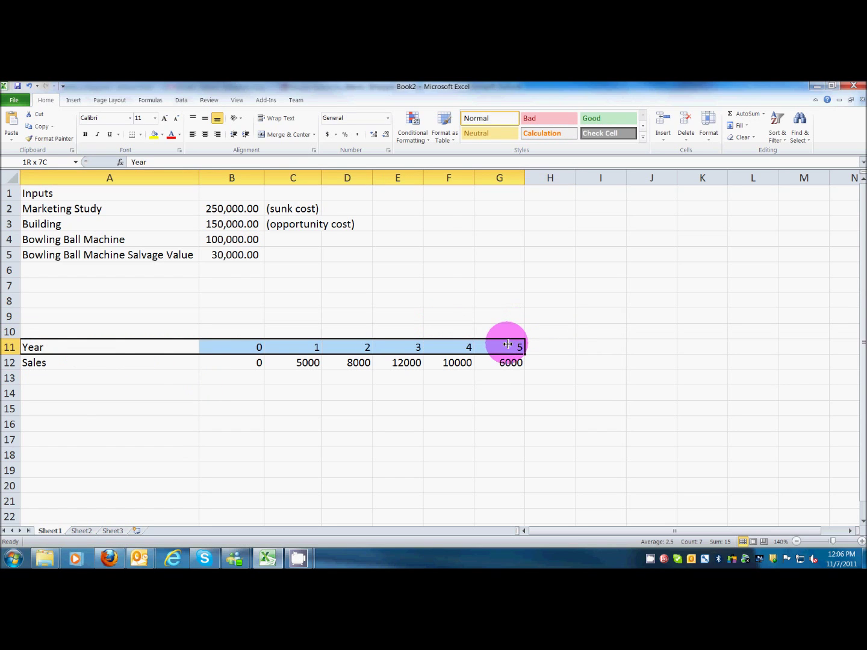
click(85, 135)
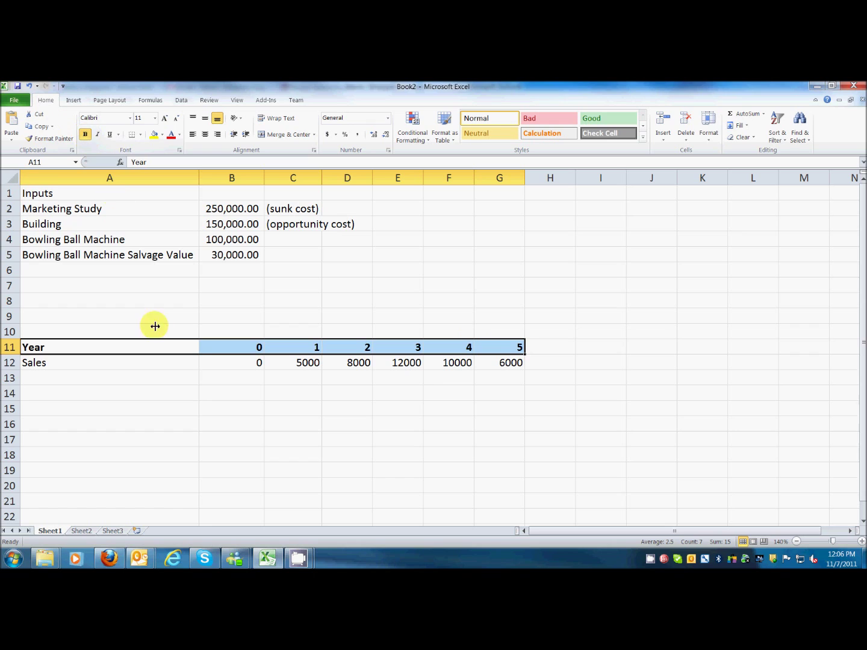
click(63, 377)
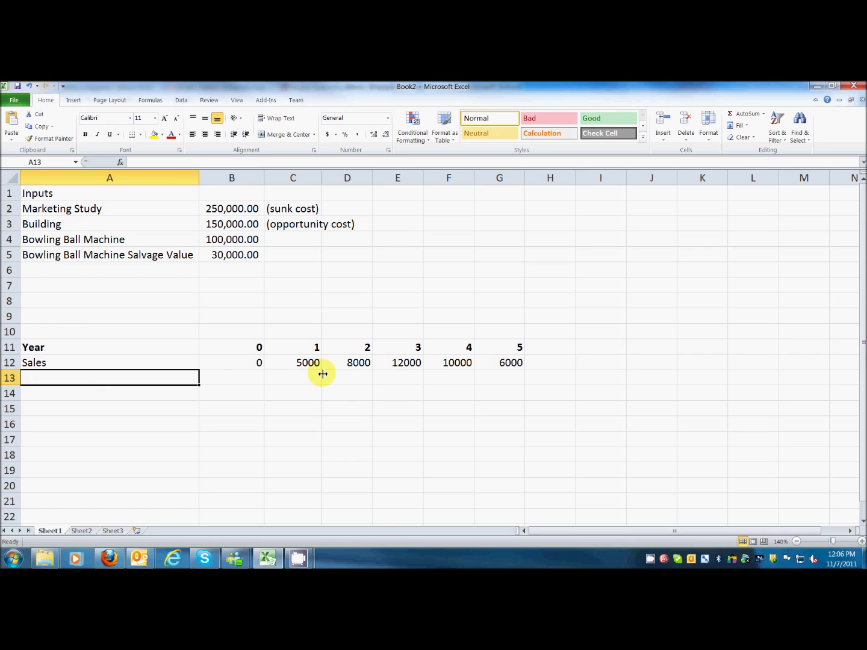
Step: Enter 'Bowling ball price (time 1)' in A6 with 20 in B6, then start the next label
click(73, 271)
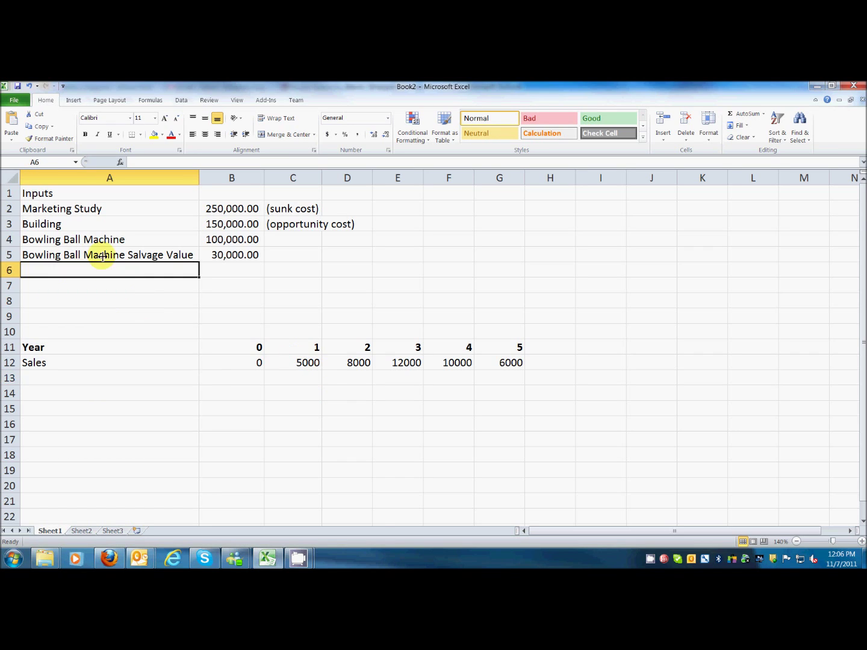
text(Bowlinh)
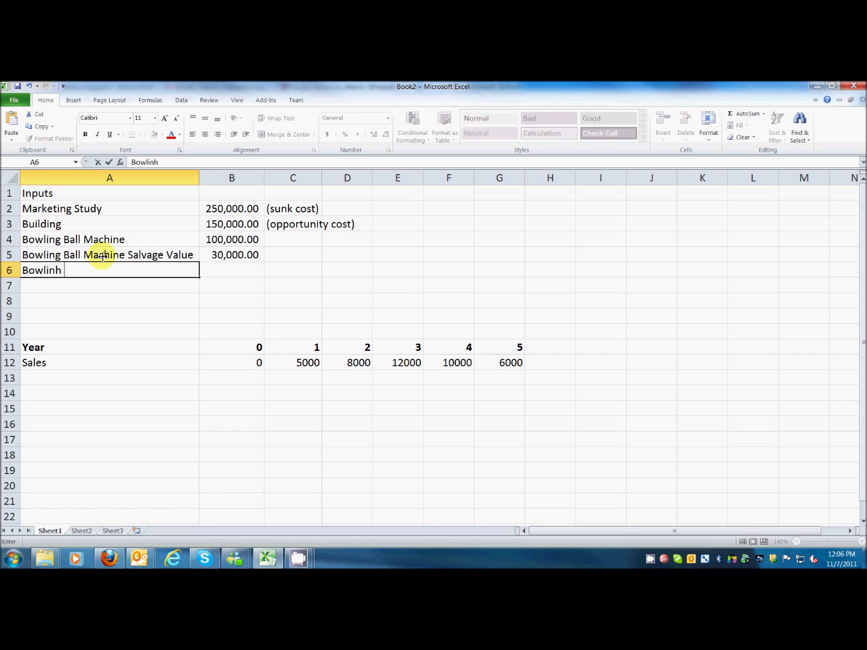
key(BackSpace)
text(g ball price (uyea)
key(BackSpace)
key(BackSpace)
key(BackSpace)
key(BackSpace)
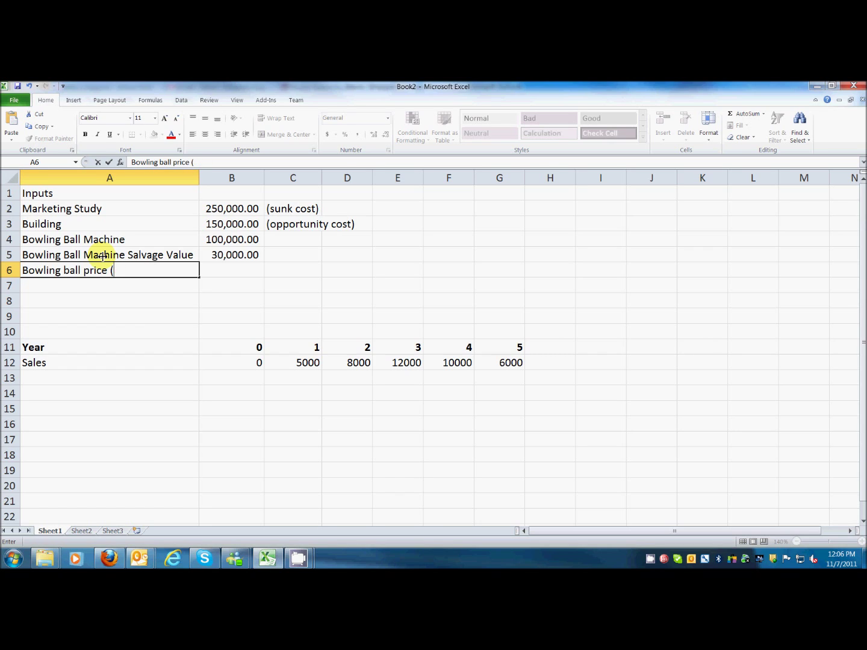
text(year 1))
key(BackSpace)
key(BackSpace)
key(BackSpace)
key(BackSpace)
key(BackSpace)
key(BackSpace)
key(BackSpace)
text(time 1))
key(Tab)
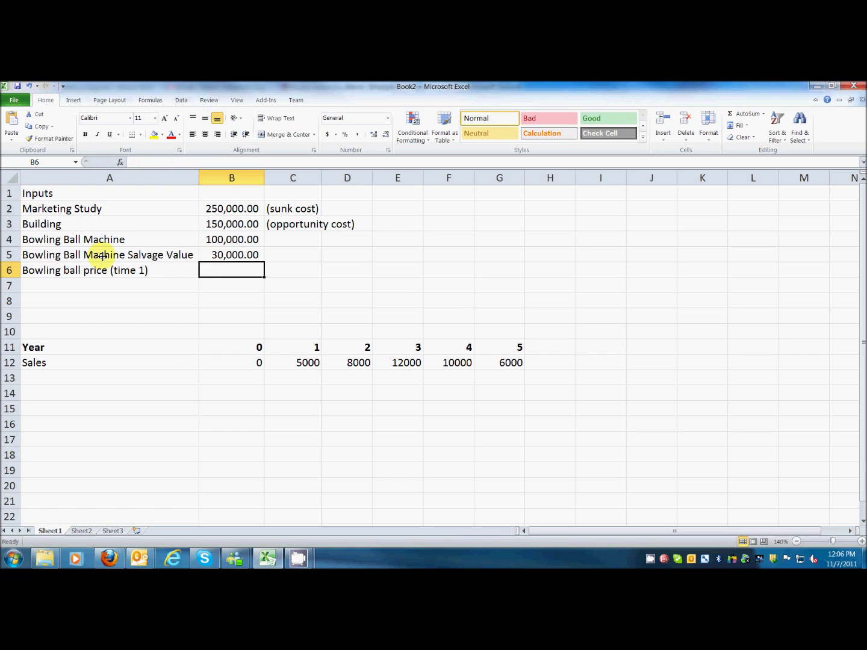
text(20)
key(Return)
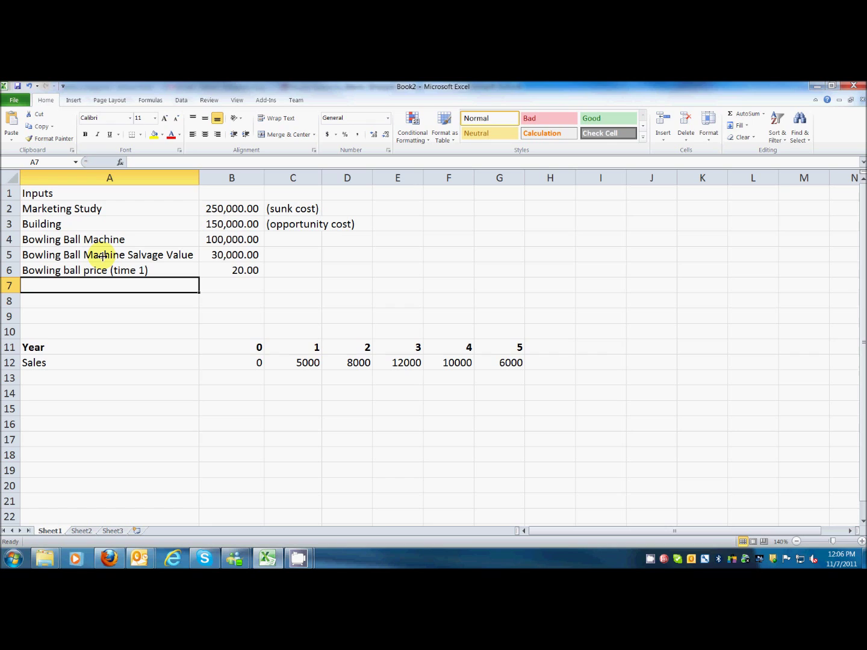
text(BB)
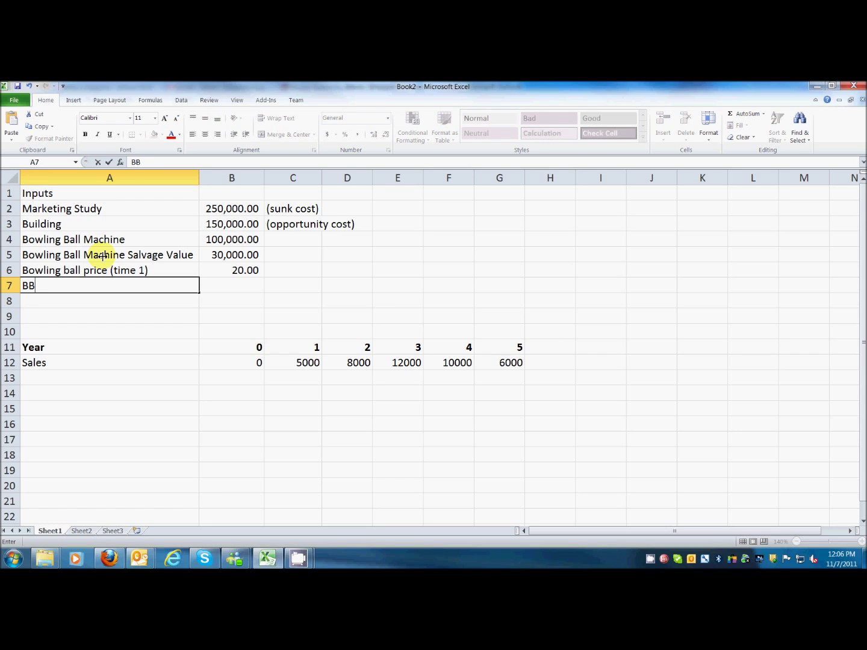
text( price growth rate)
Step: Enter 0.02 for the BB price growth rate in B7, shown as 2.00%
key(Tab)
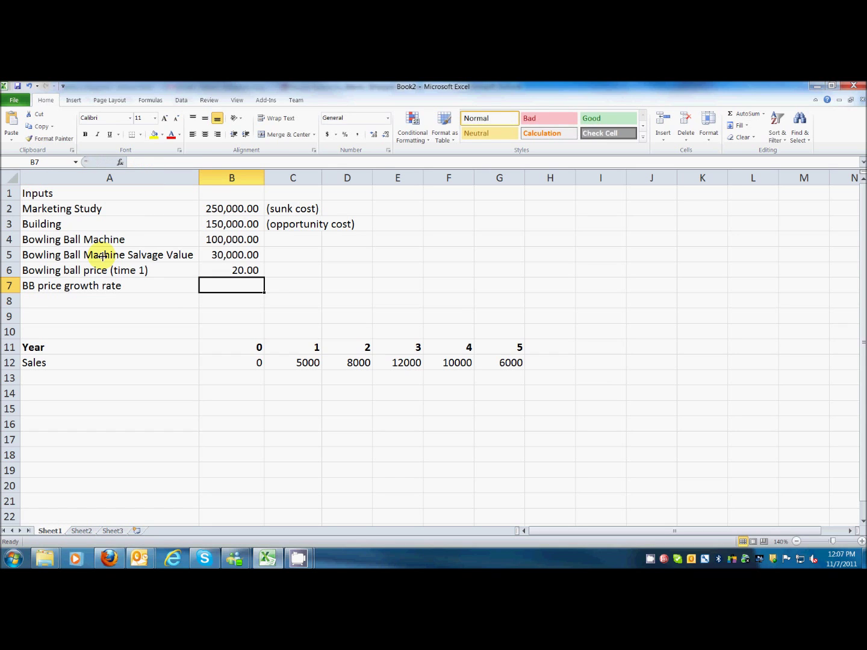
text(0.02)
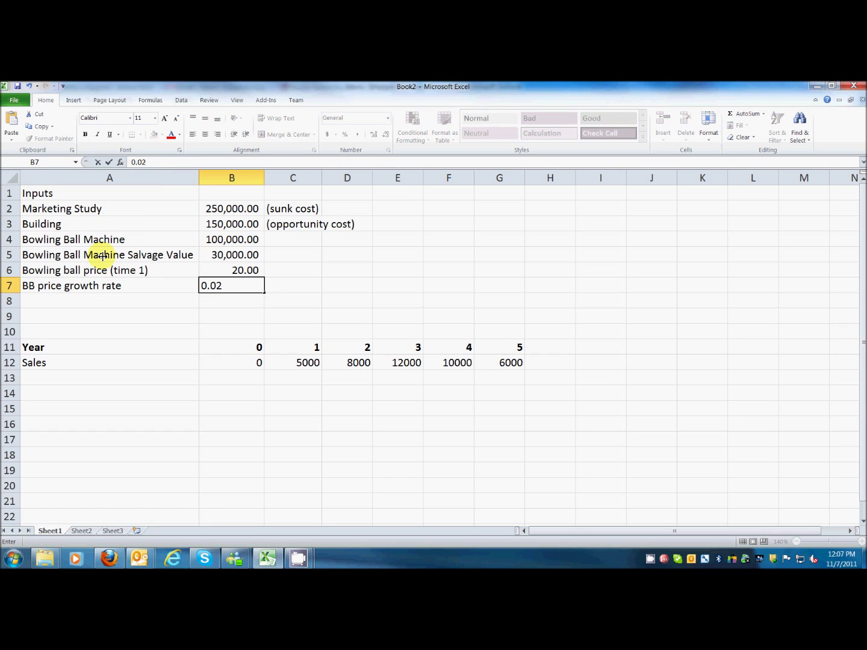
key(Return)
key(Up)
key(Right)
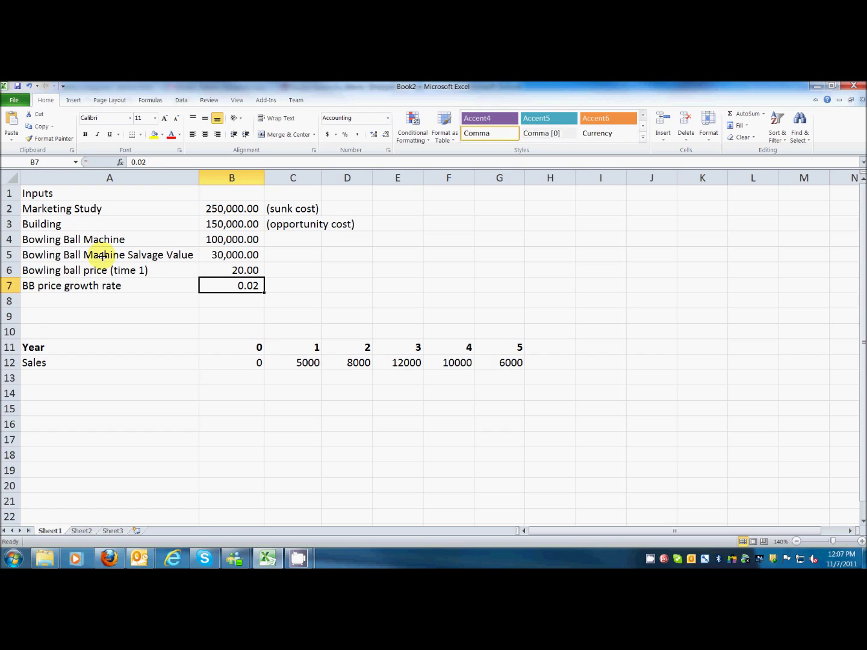
click(345, 134)
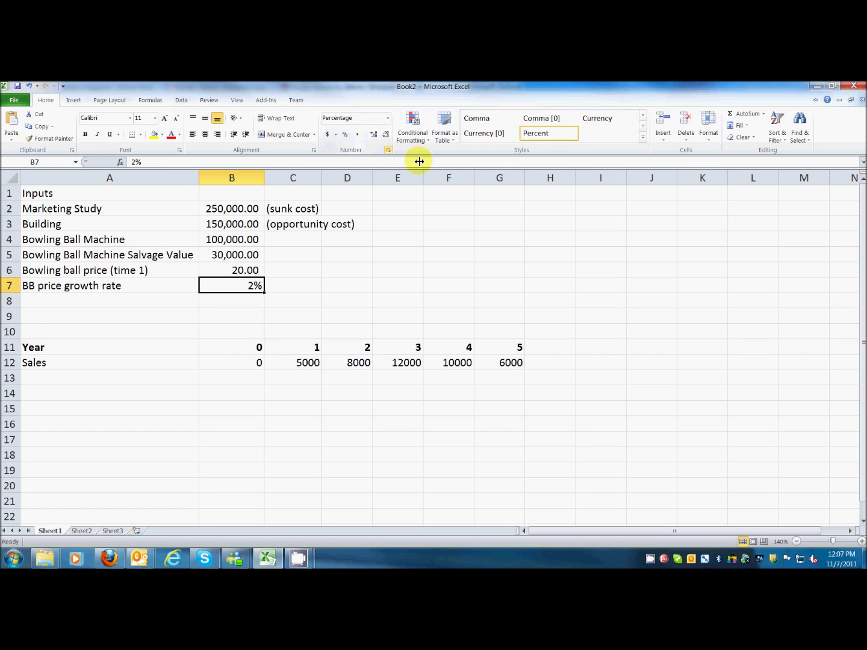
click(371, 134)
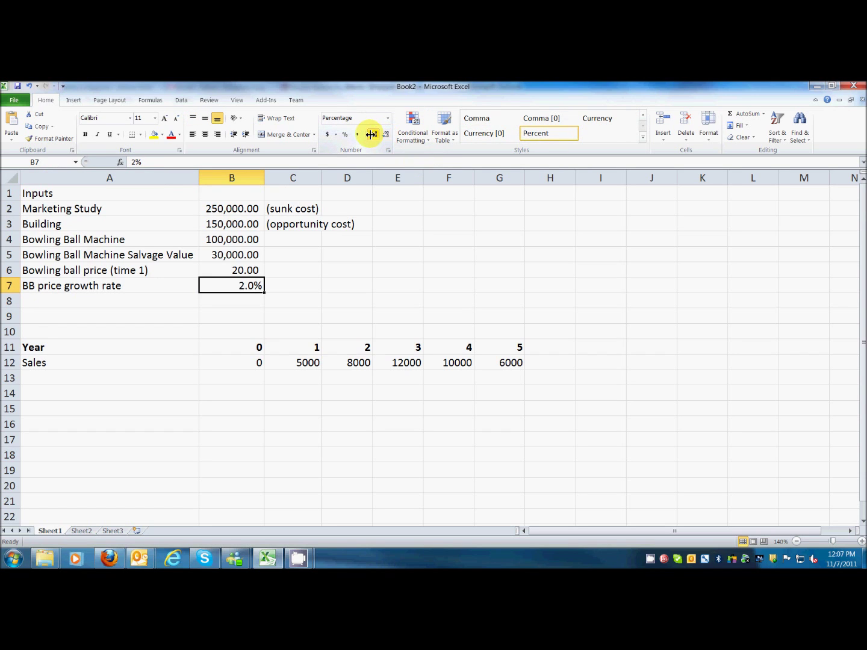
click(371, 133)
click(100, 300)
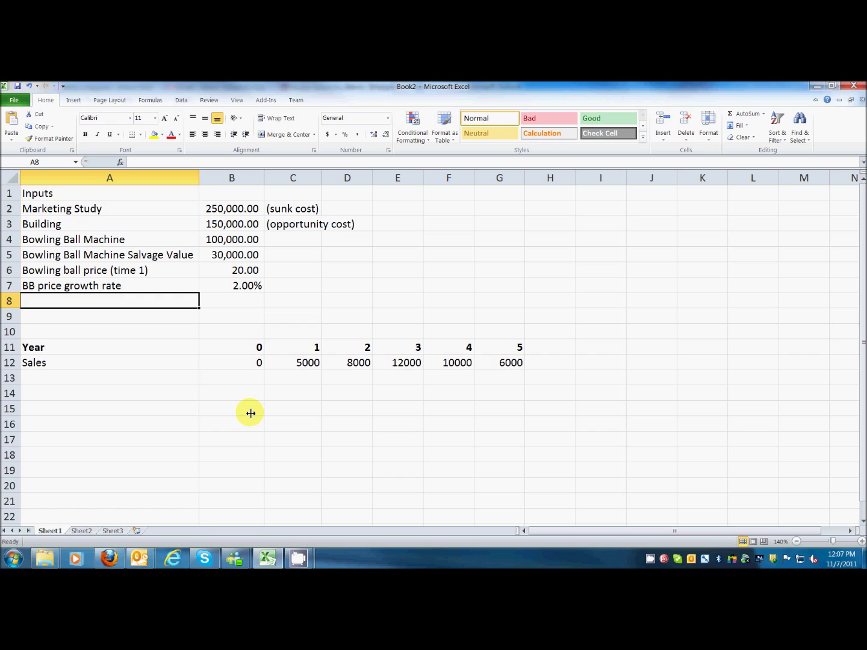
Step: Add 'General inflation rate' in A8 with .05 in B8, formatted as 5.00%
text(General )
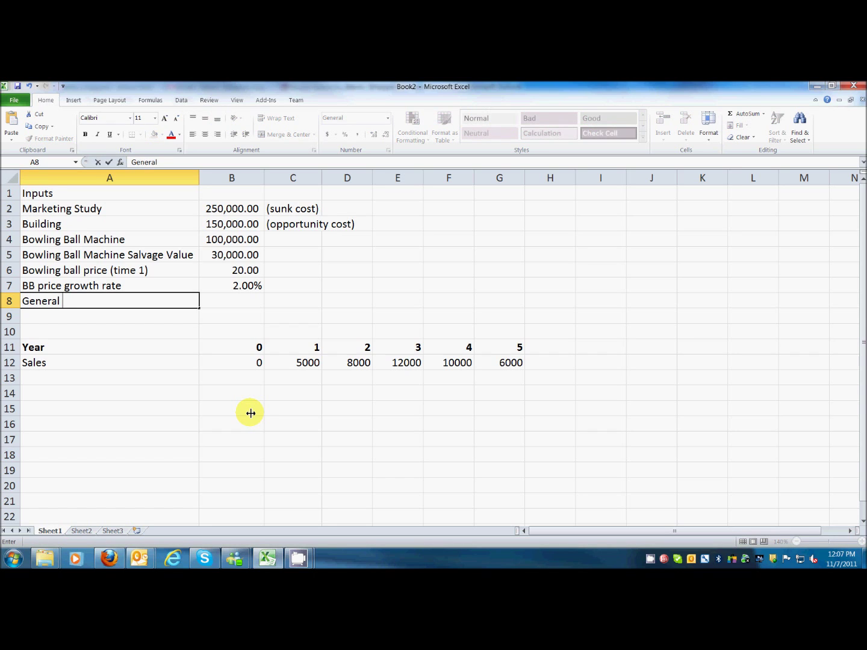
text(inflation rate)
key(Tab)
text(.05)
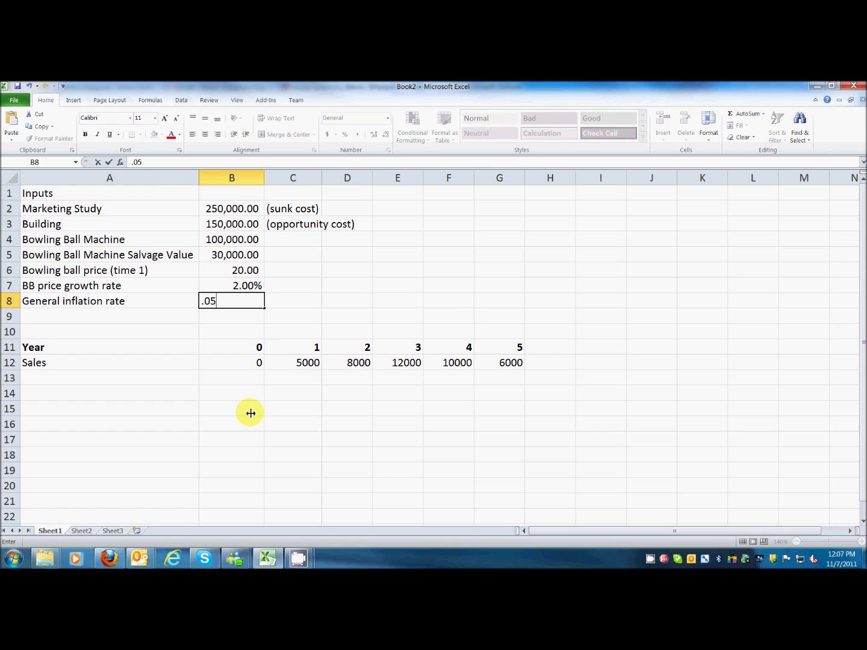
key(Return)
key(Up)
key(Right)
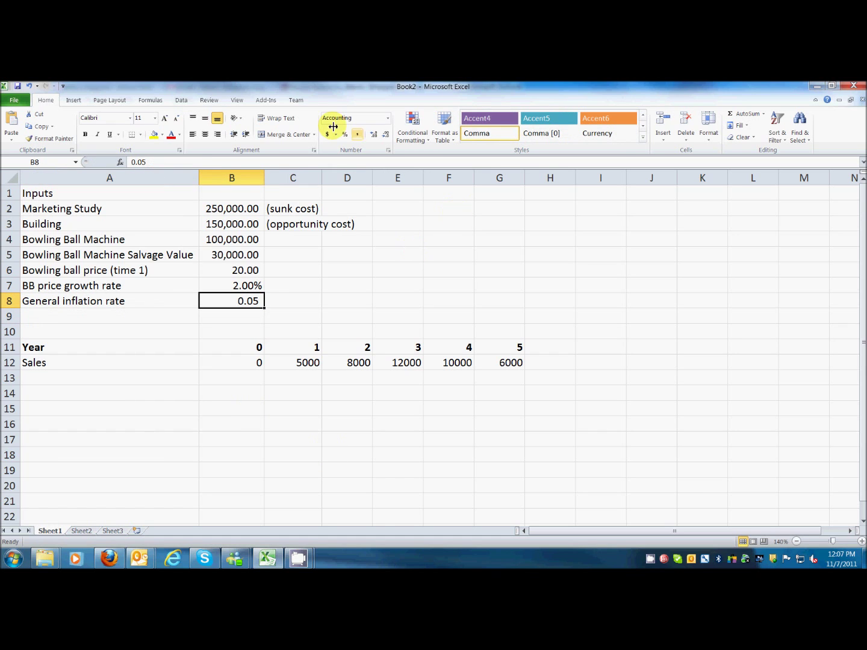
click(345, 133)
double_click(374, 134)
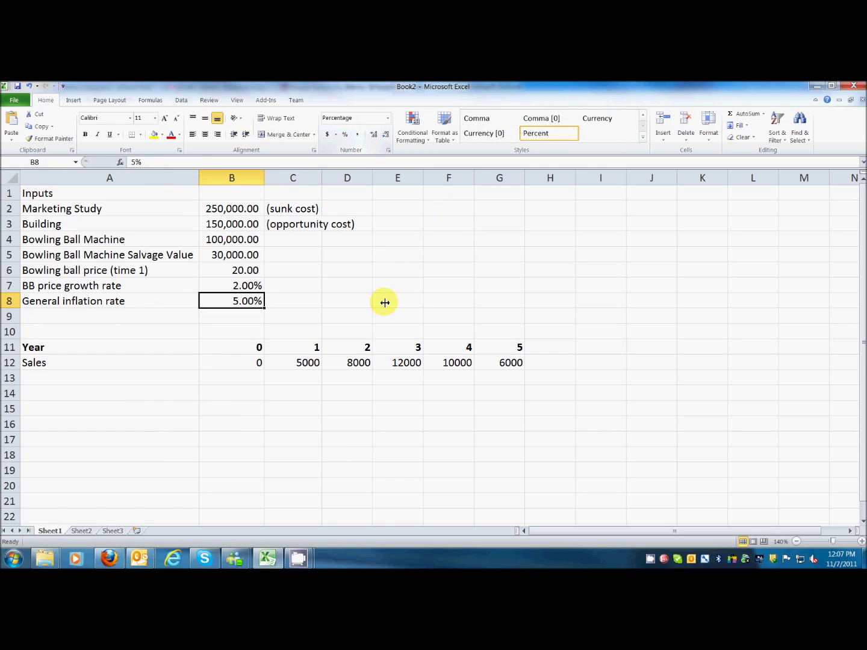
click(124, 316)
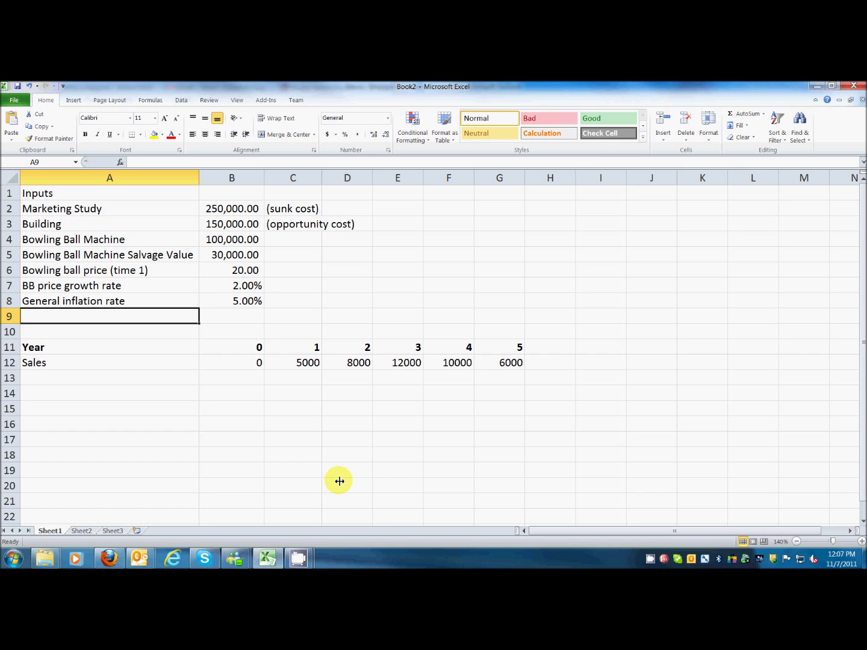
drag(16, 319, 14, 332)
Step: Insert two blank rows at rows 9–10, shifting the Year and Sales rows down to 13–14
right_click(16, 331)
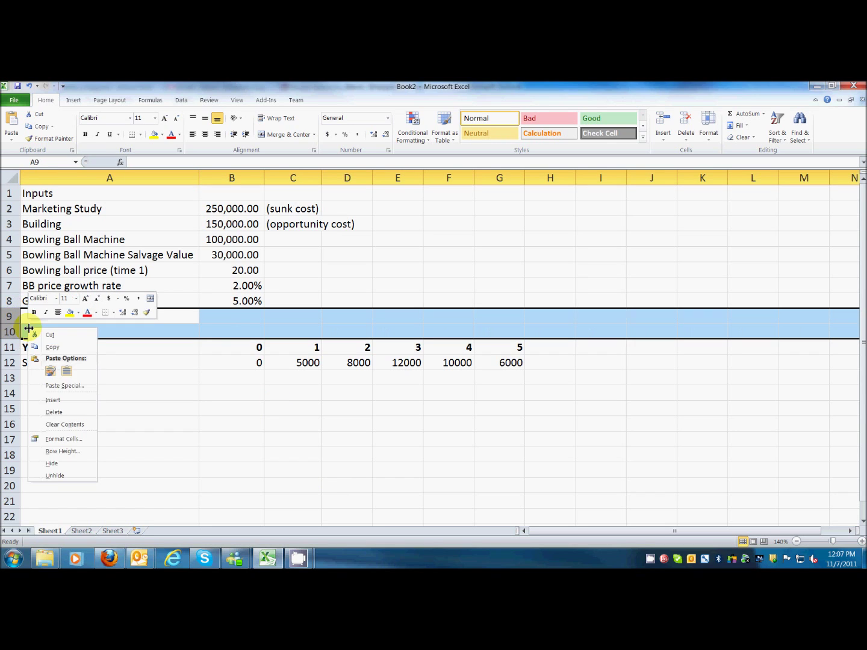
click(68, 400)
click(67, 319)
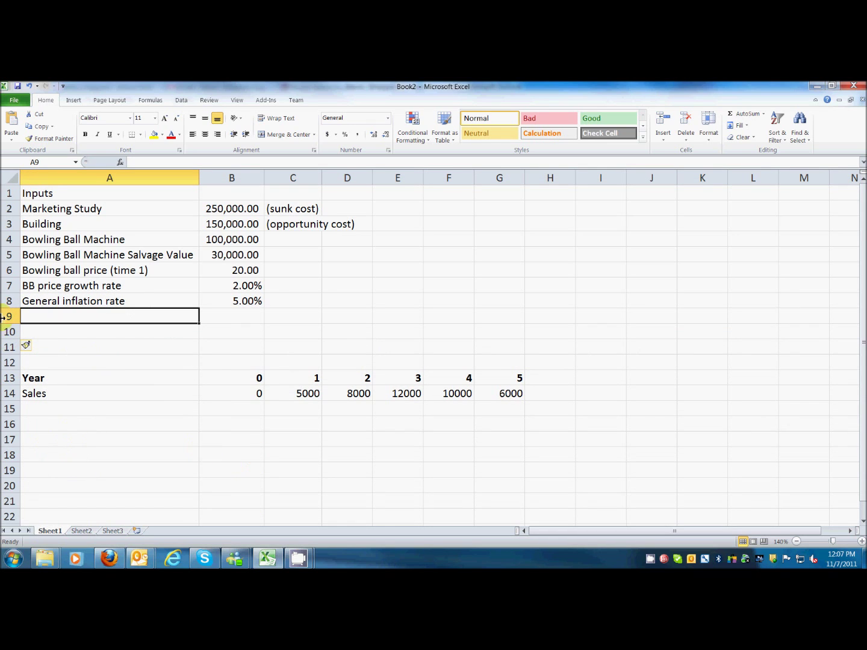
drag(7, 318, 12, 334)
right_click(80, 324)
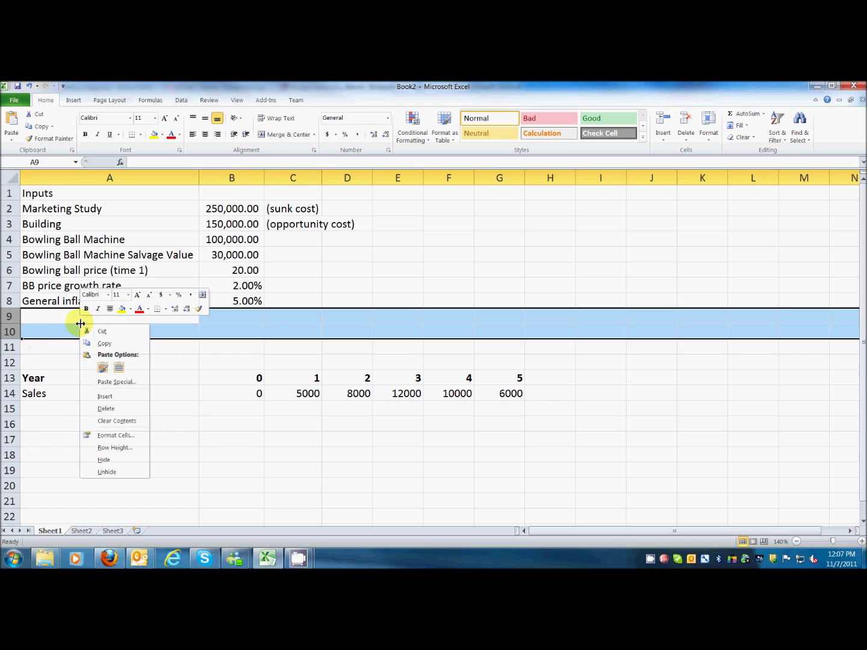
click(204, 459)
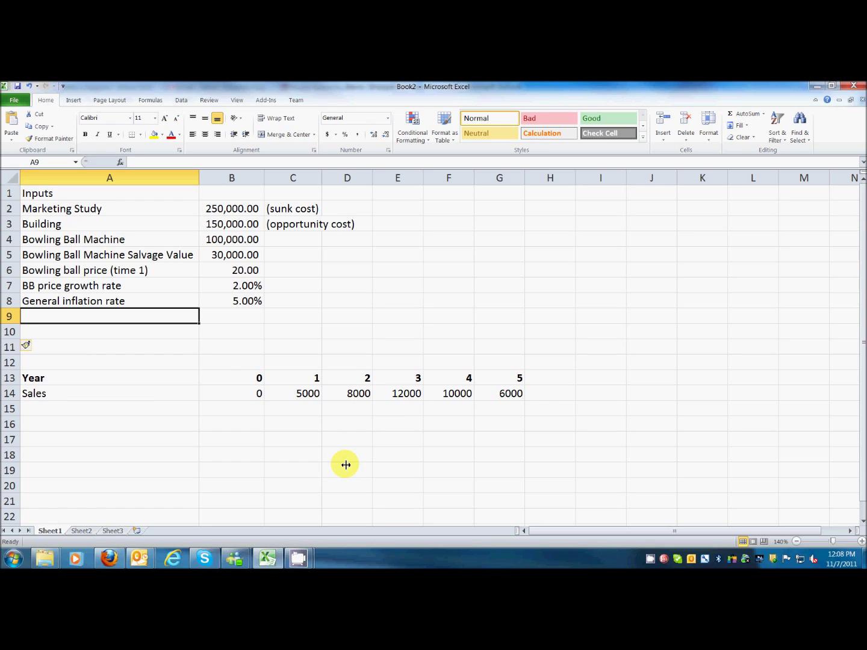
Step: Enter the label 'Bowling ball cost (time 1)' in A9
text(BB)
key(BackSpace)
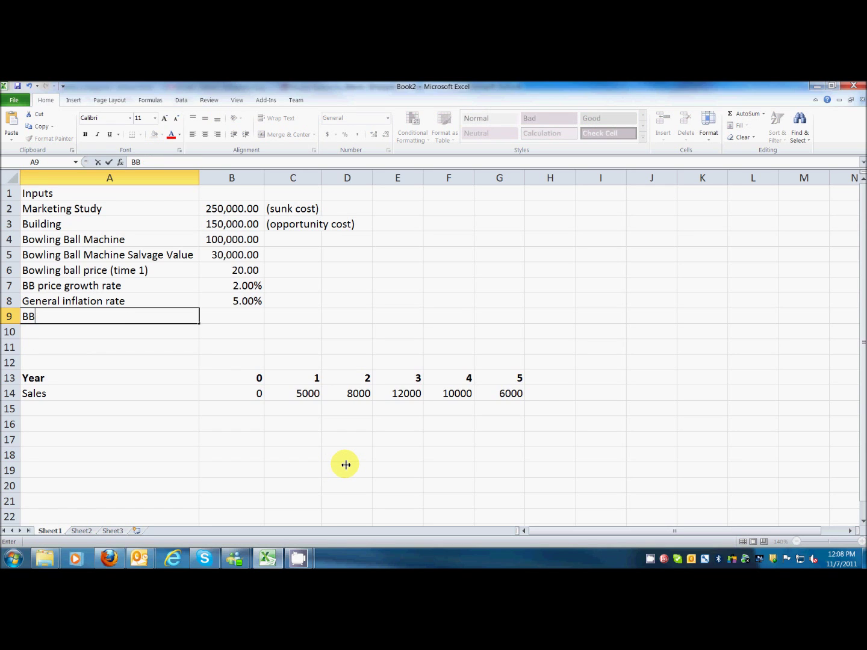
key(BackSpace)
text(owling ball cost (t)
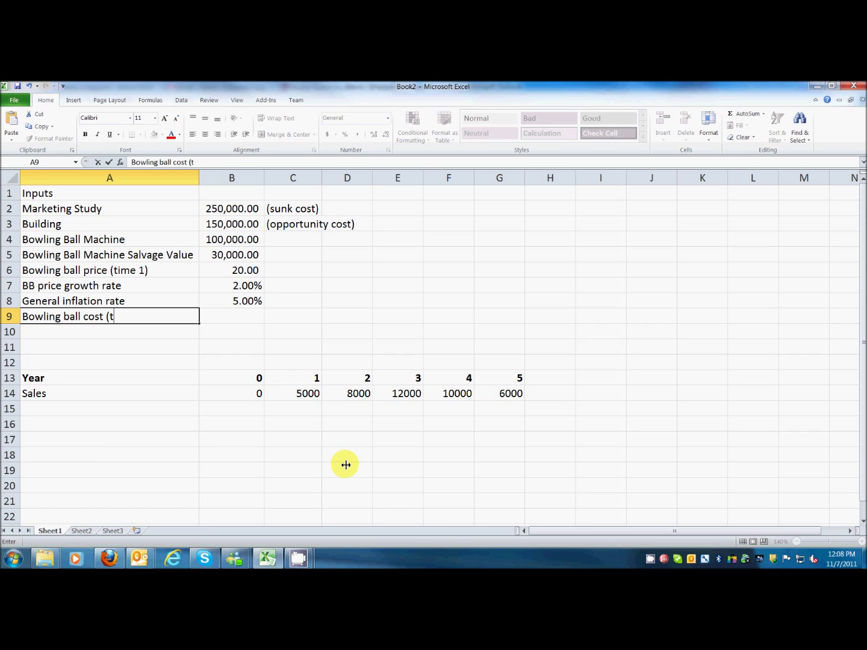
text(ime 10)
key(BackSpace)
text())
key(Tab)
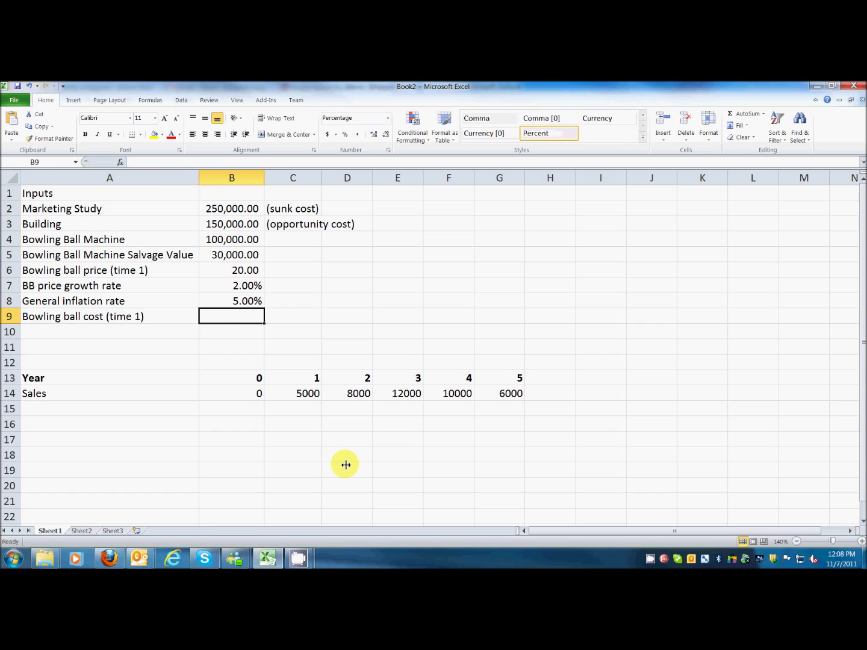
Step: Clear B9, format it as Number, and enter 10 as the bowling ball cost
text(10)
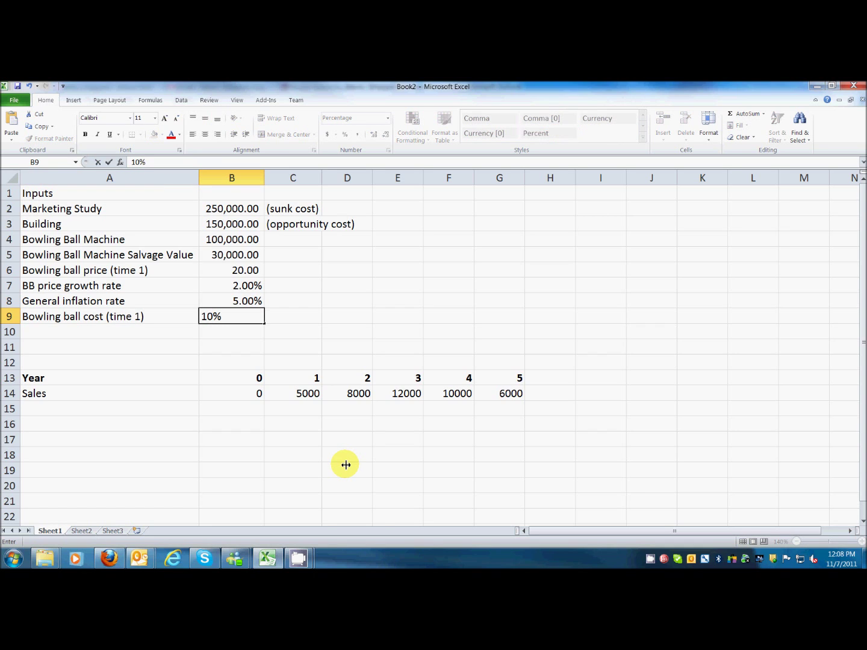
key(BackSpace)
key(BackSpace)
drag(218, 319, 170, 299)
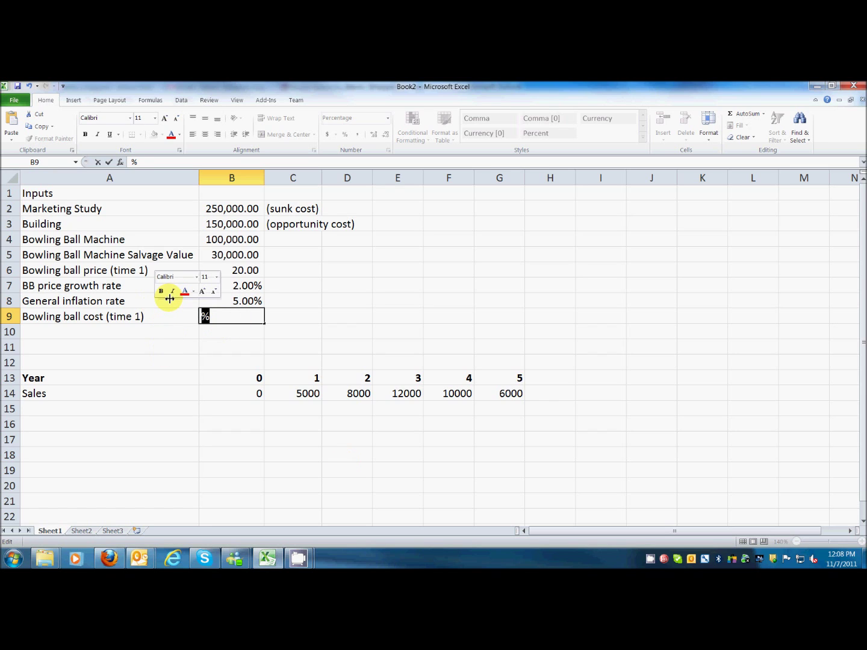
key(BackSpace)
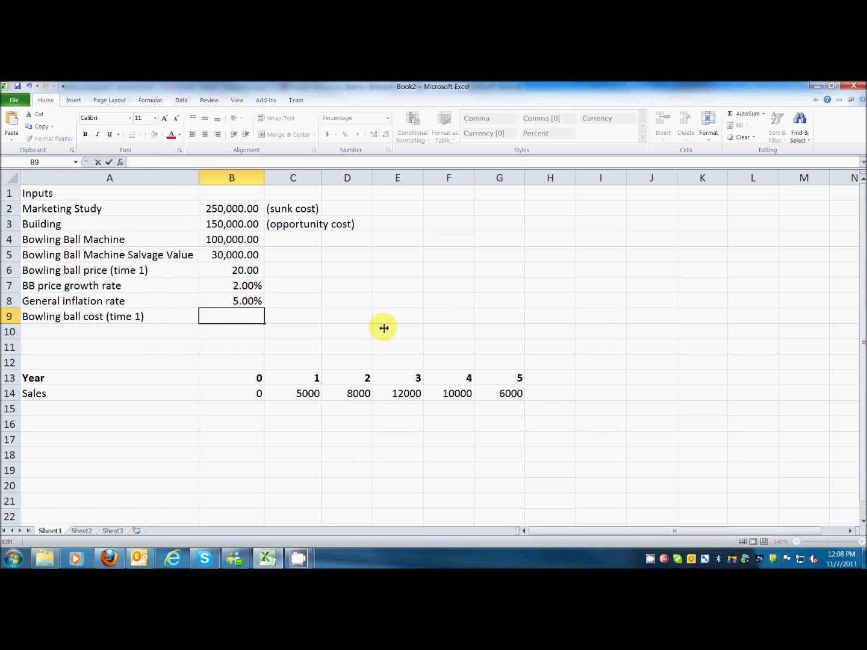
click(350, 330)
click(229, 316)
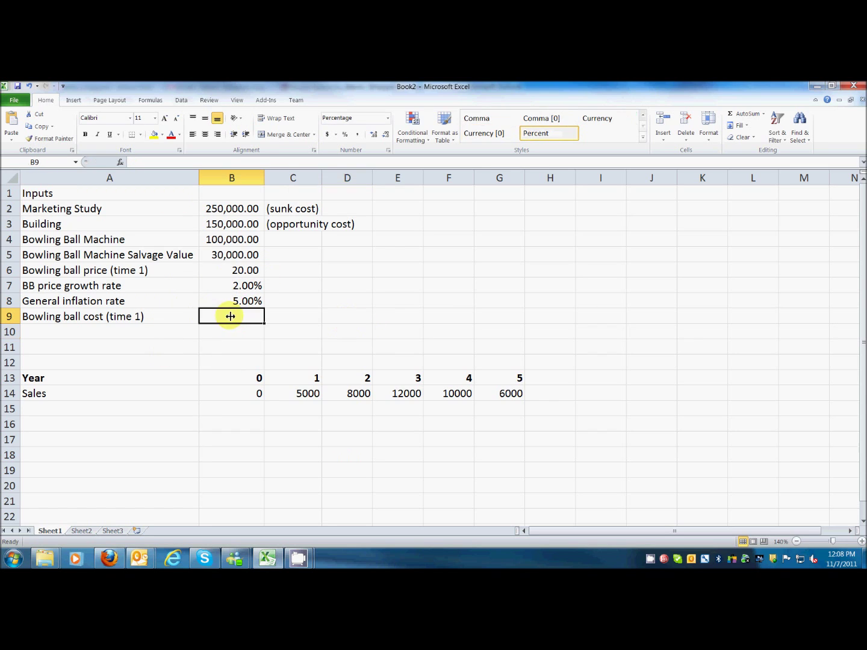
click(389, 117)
click(364, 158)
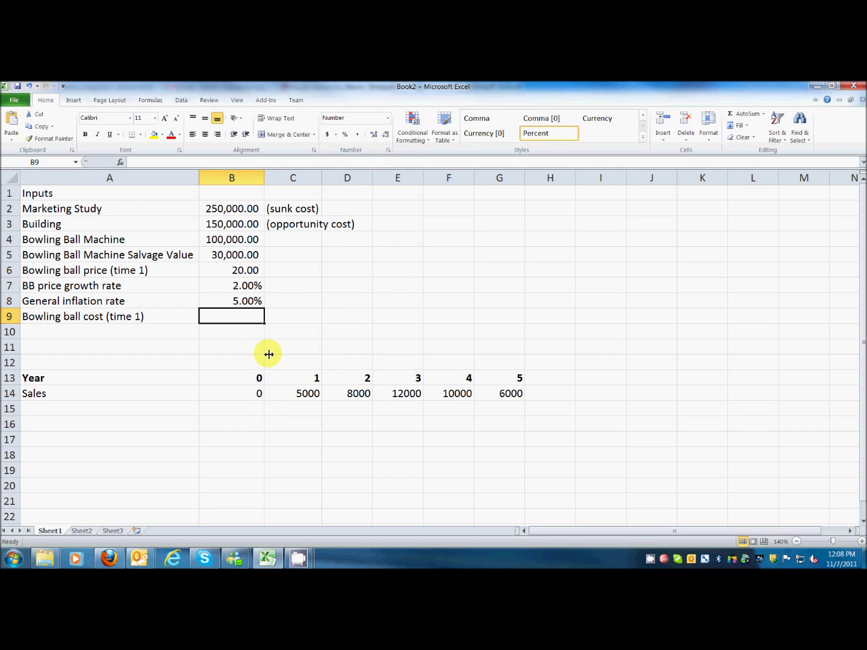
text(10)
key(Return)
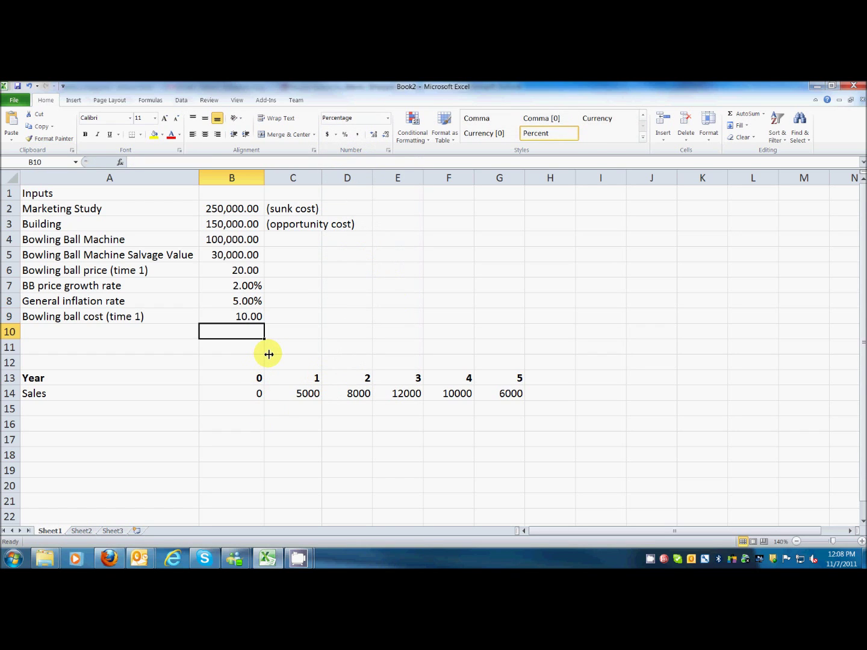
key(Left)
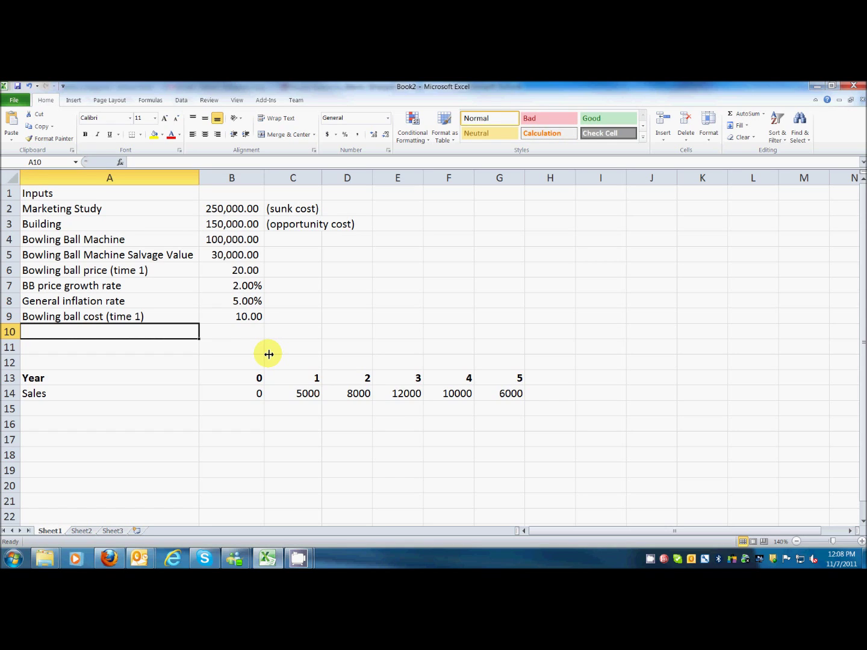
Step: Add the input 'BB cost growth rate' in row 10 with a value of 10%
text(BB c)
key(BackSpace)
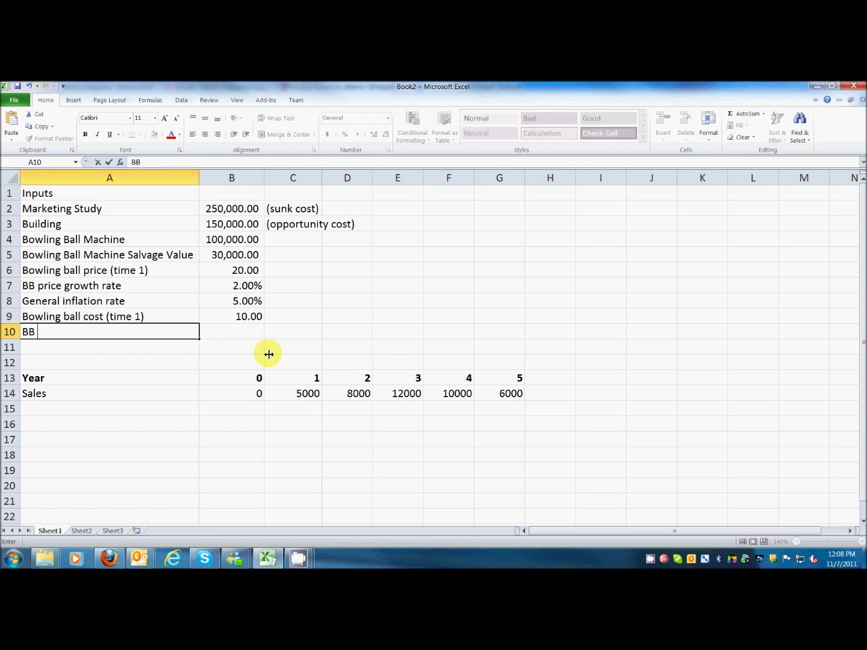
text(cost growth rate)
key(Tab)
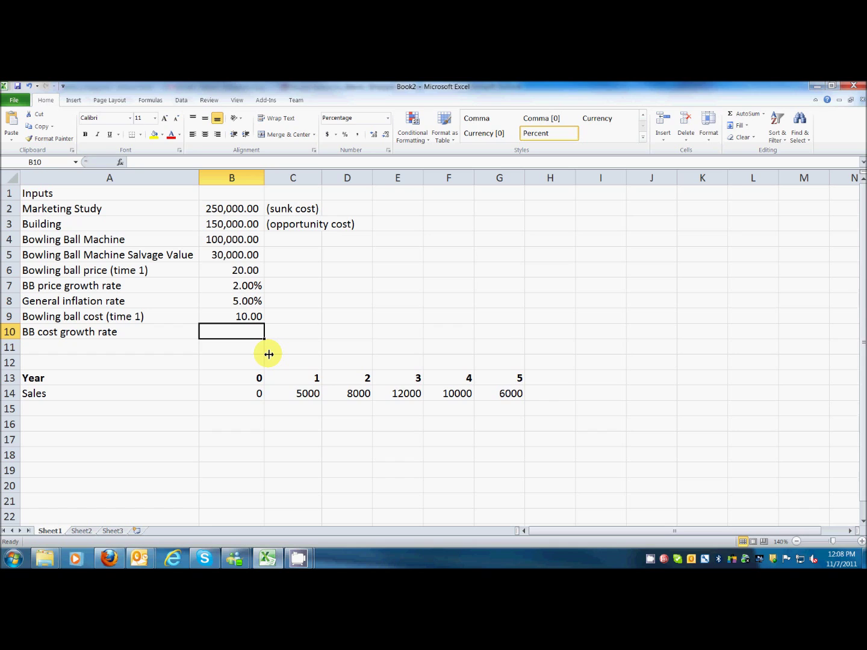
text(10)
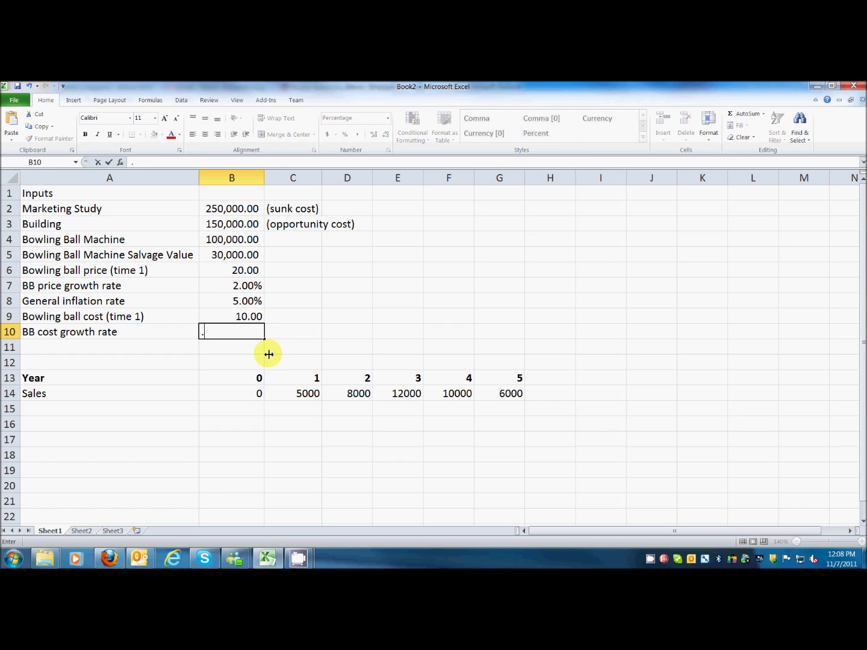
key(Return)
key(Up)
key(Down)
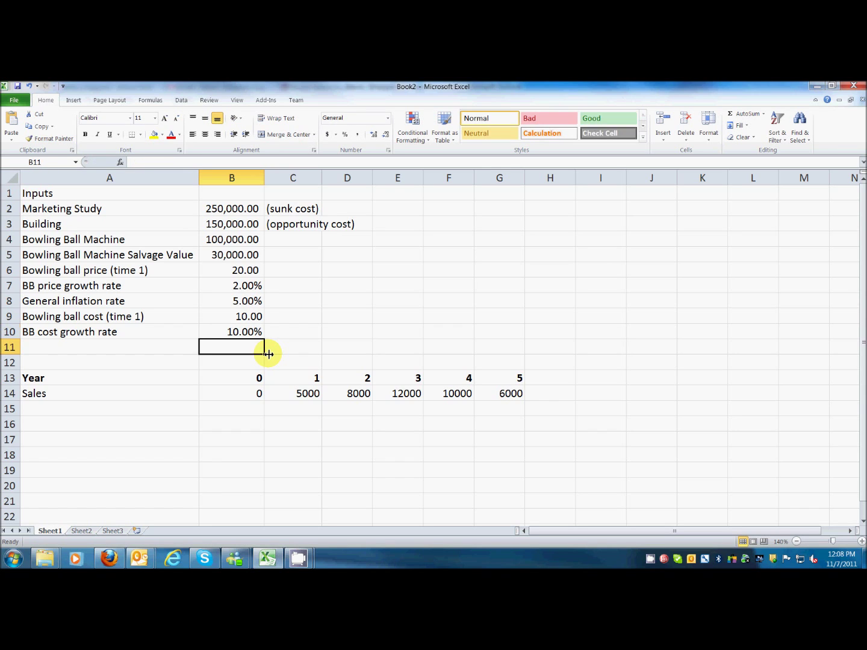
key(Left)
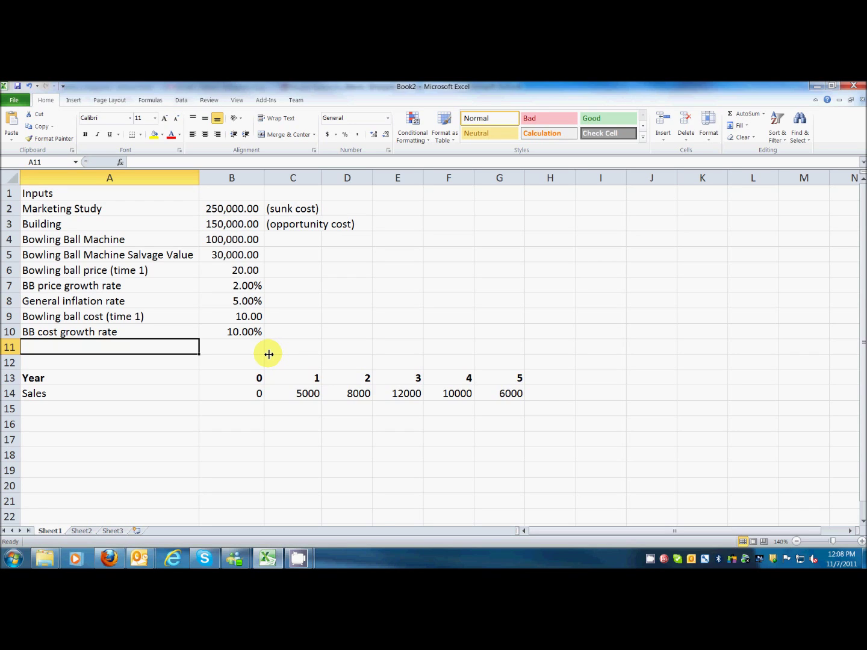
Step: Add 'Corporate tax rate' in A11 with 0.34 (34.00%) in B11
text(Corp)
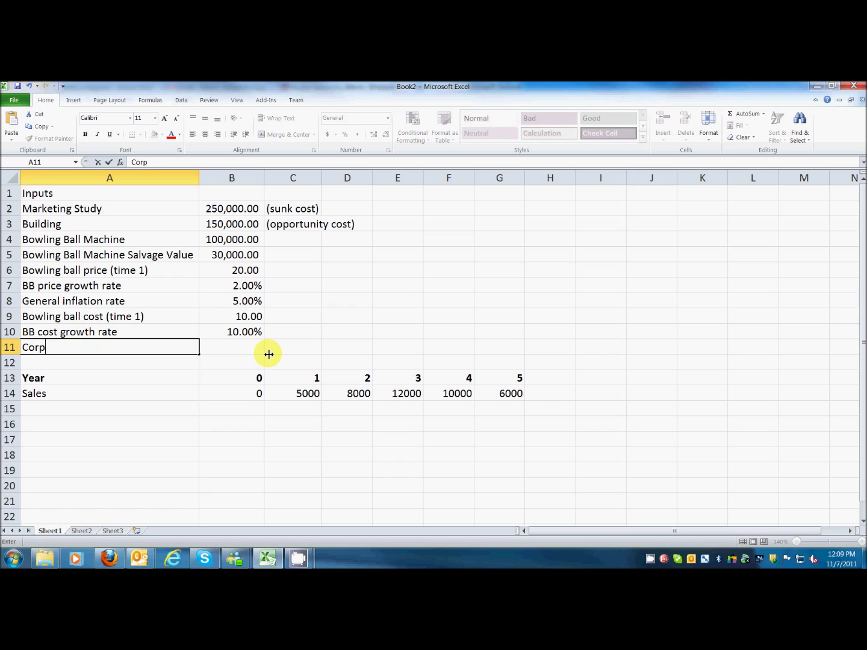
text(orate tax rate)
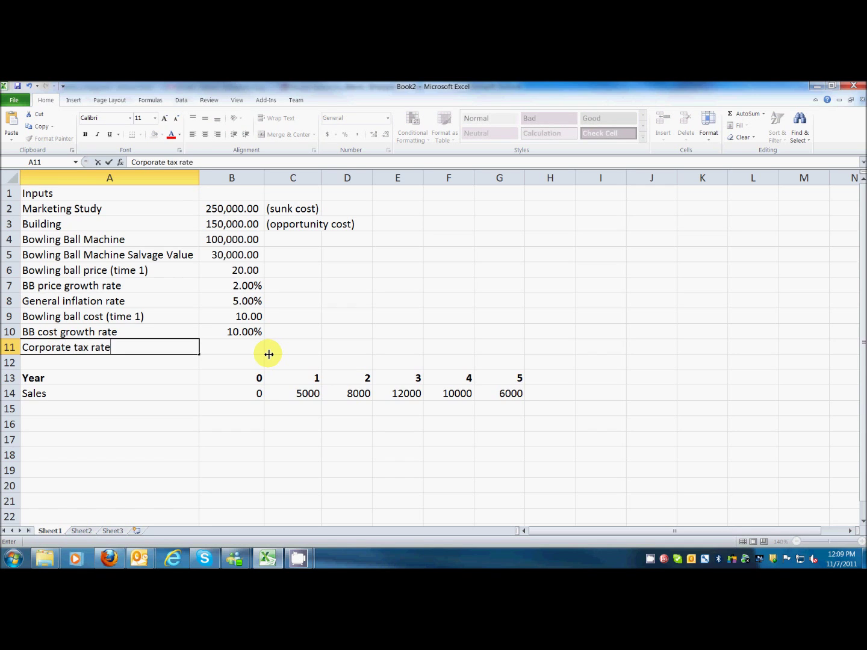
key(Tab)
text(0.34)
key(Return)
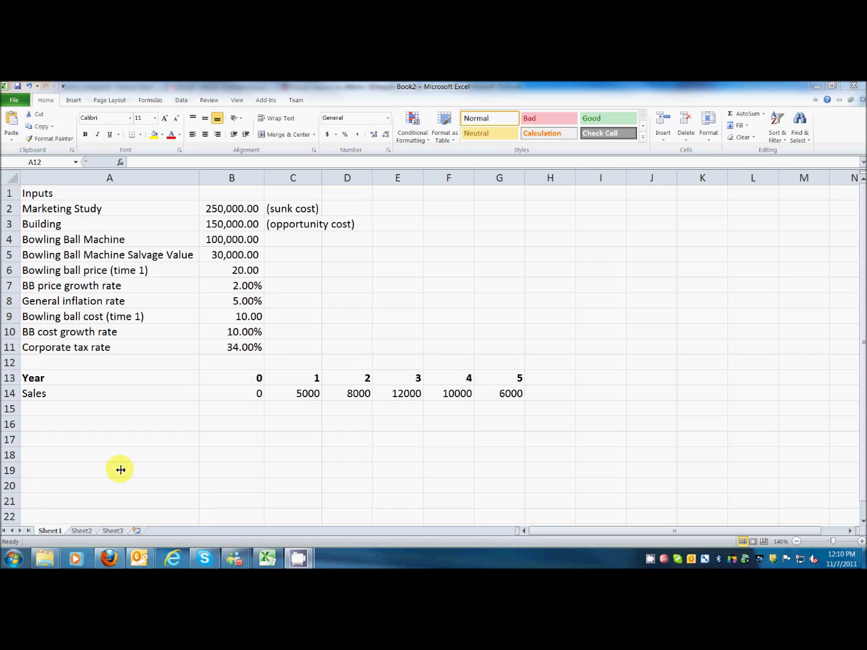
Step: Change the A14 label from 'Sales' to 'Sales (Balls)'
click(70, 393)
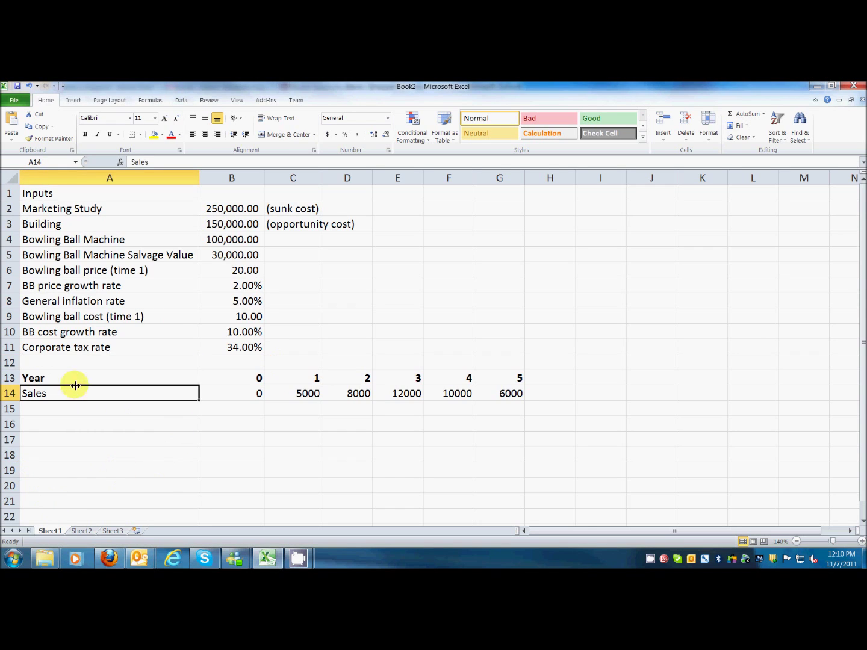
click(160, 163)
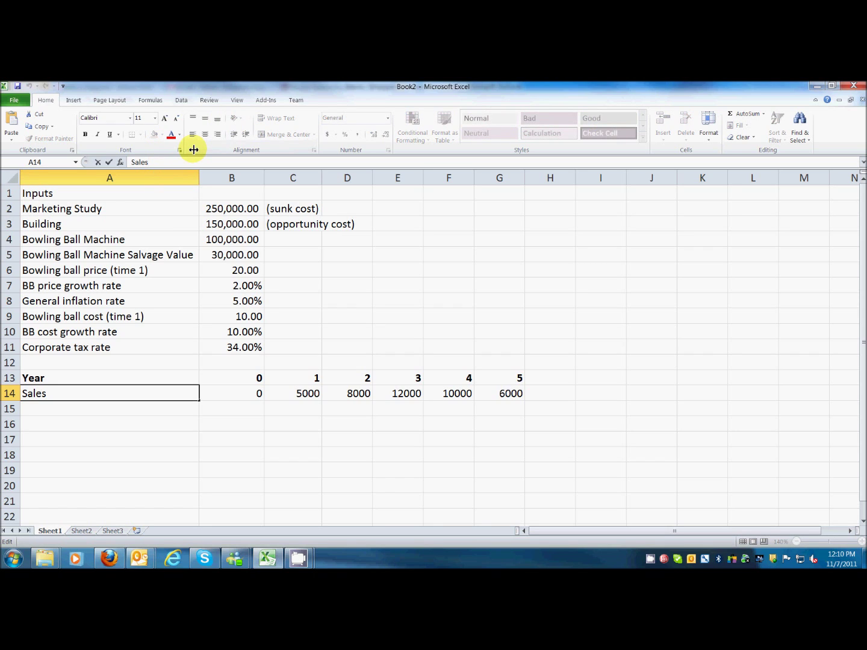
text((Unit)
text(s)
key(BackSpace)
key(BackSpace)
key(BackSpace)
key(BackSpace)
key(BackSpace)
text(Balls()
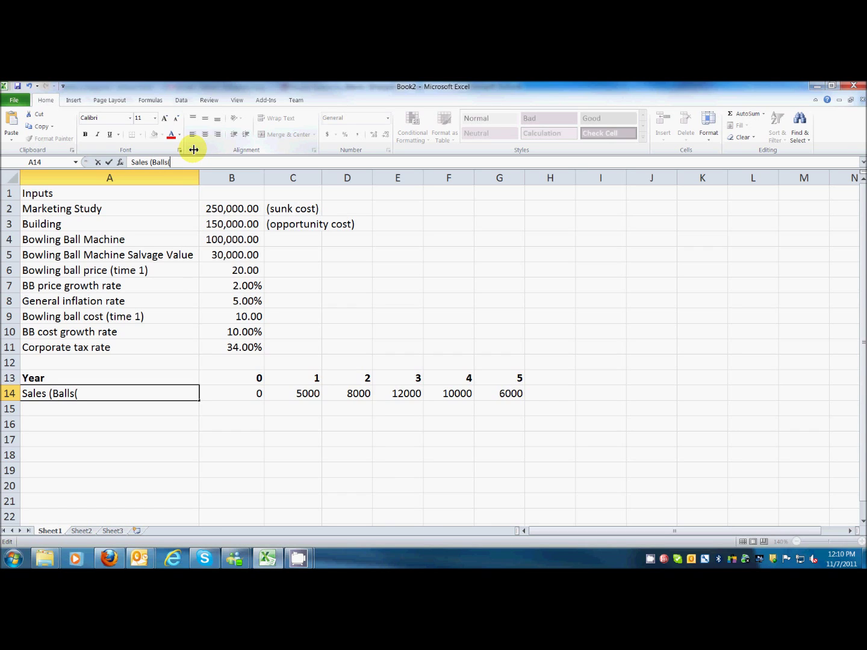
key(BackSpace)
text())
key(Return)
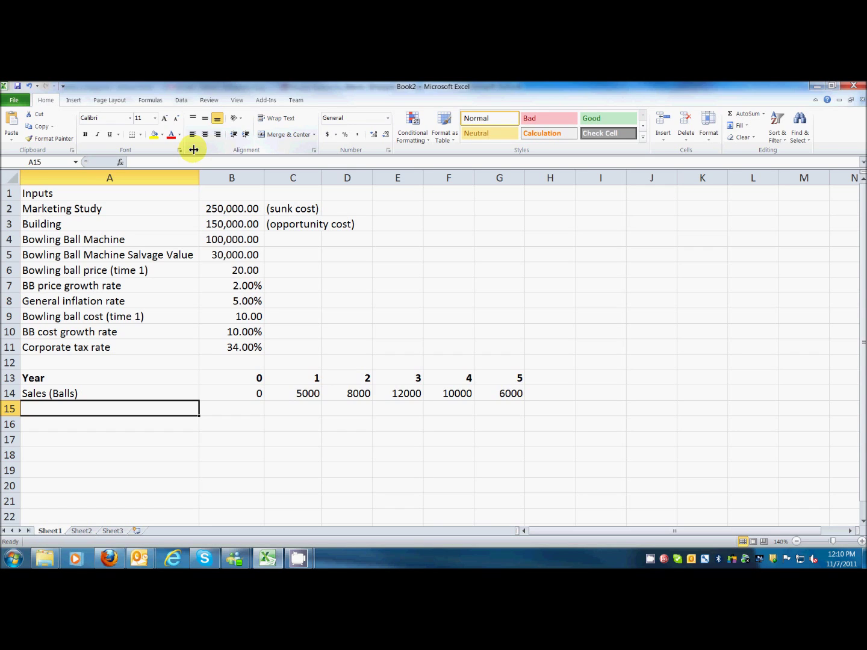
Step: Label row 15 'Bowling Ball Price' and link its year 1 cell C15 to =B6
text(Bol)
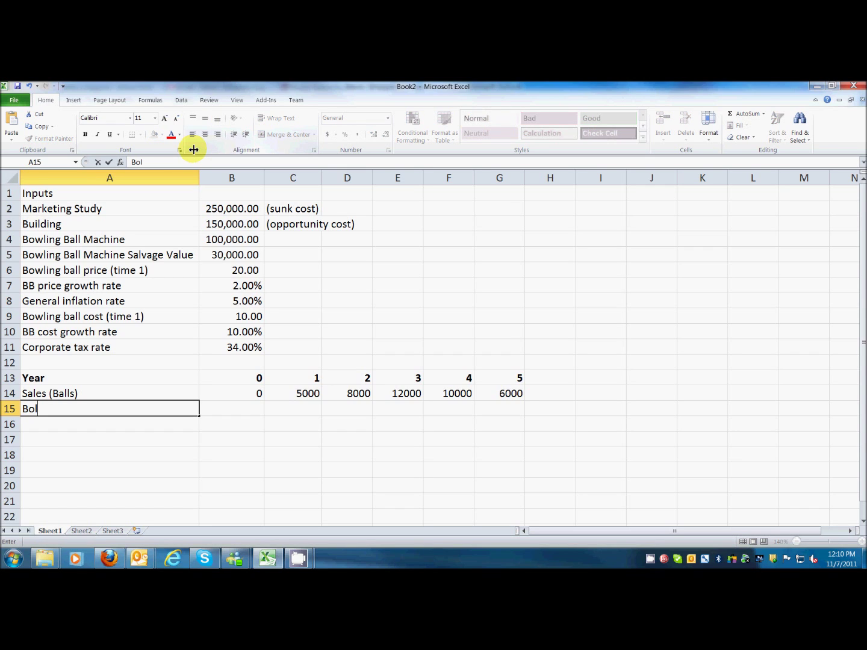
text(wling )
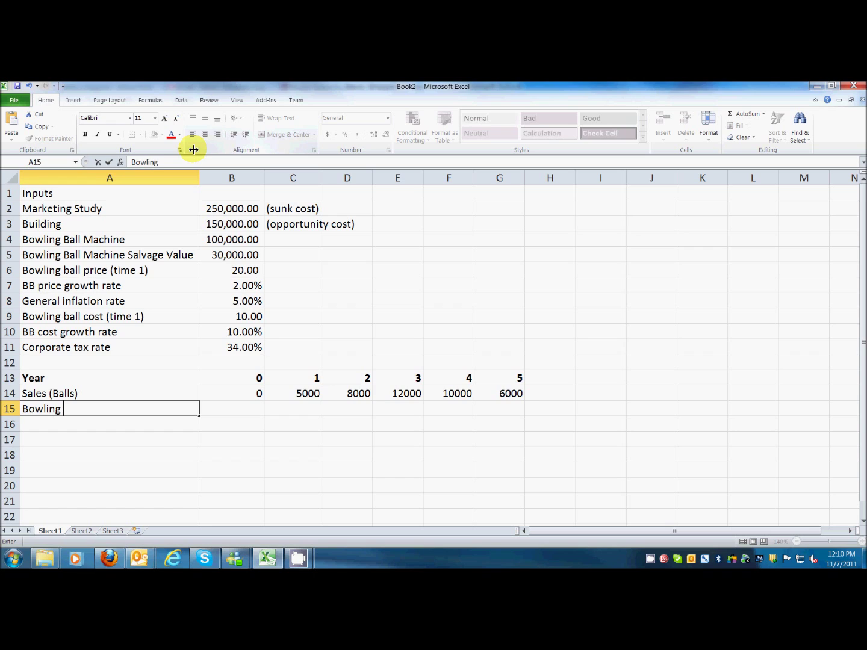
text(Ball Price)
key(Tab)
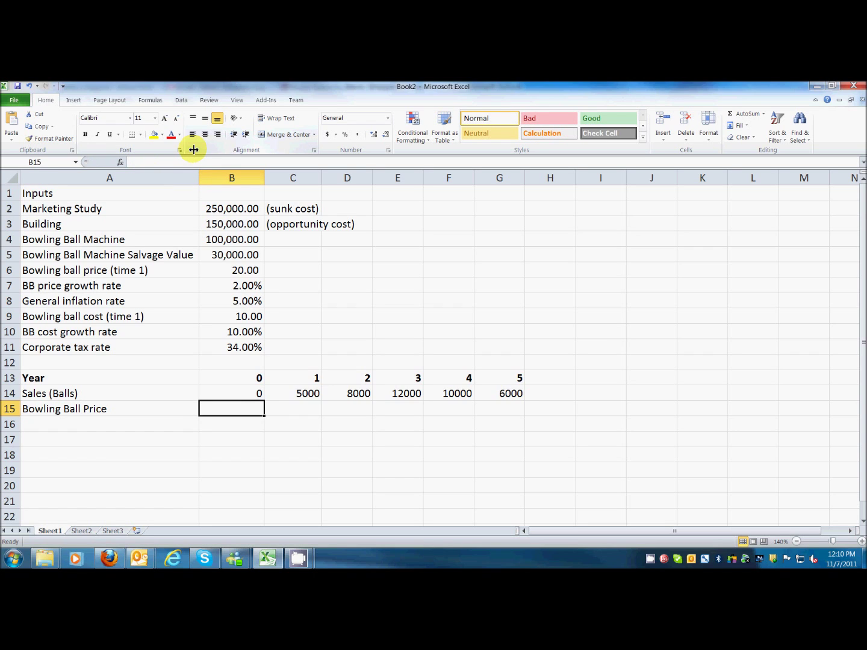
key(Right)
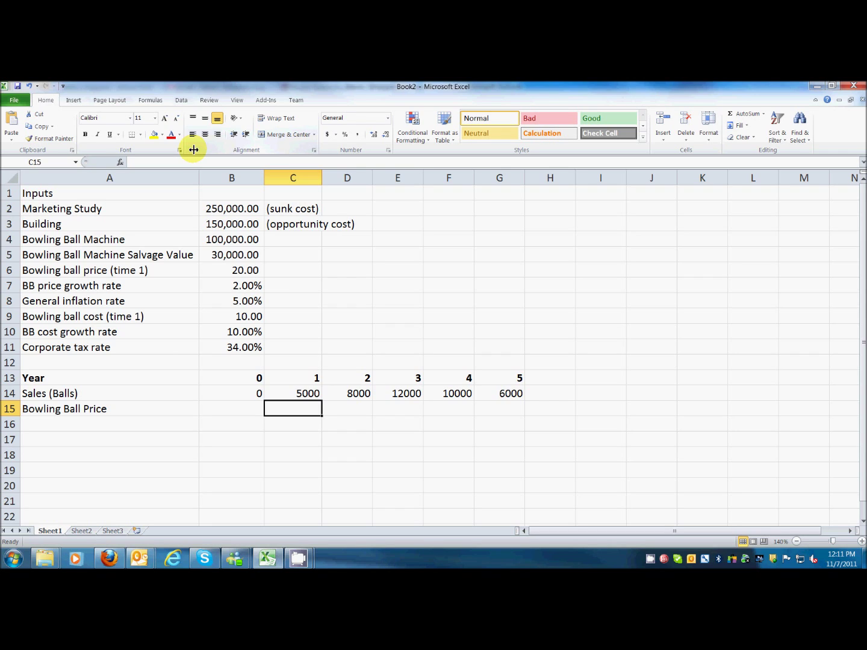
text(=)
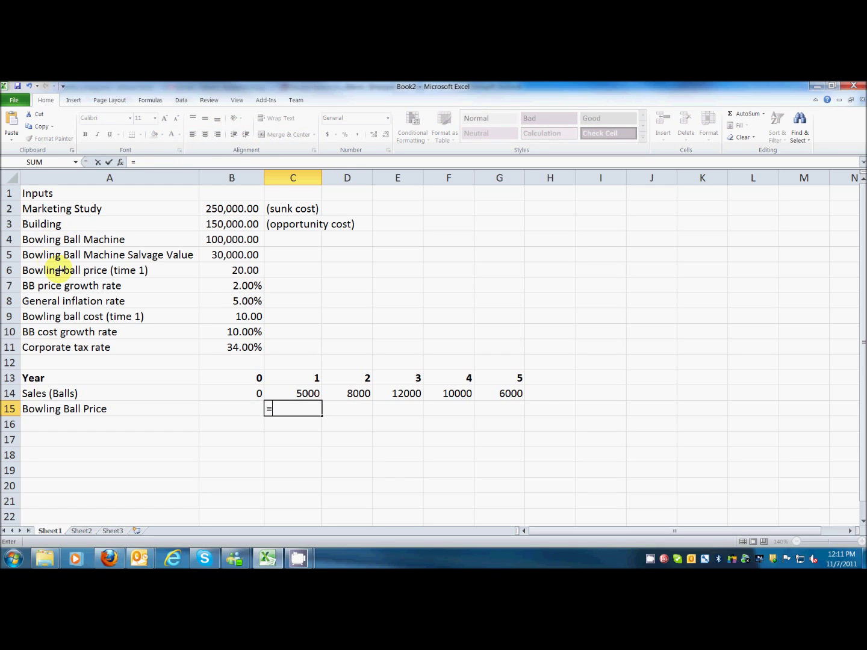
click(239, 273)
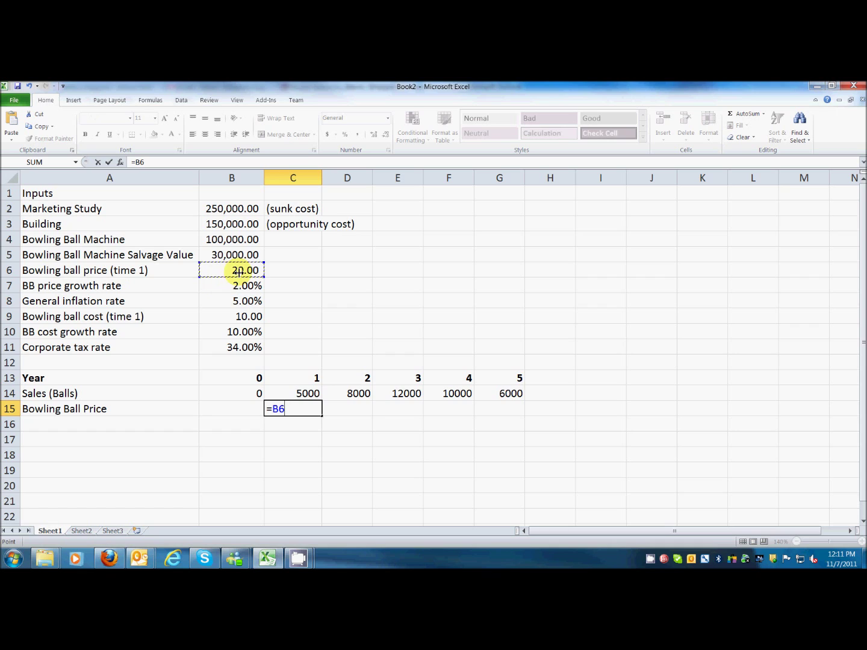
key(Return)
key(Up)
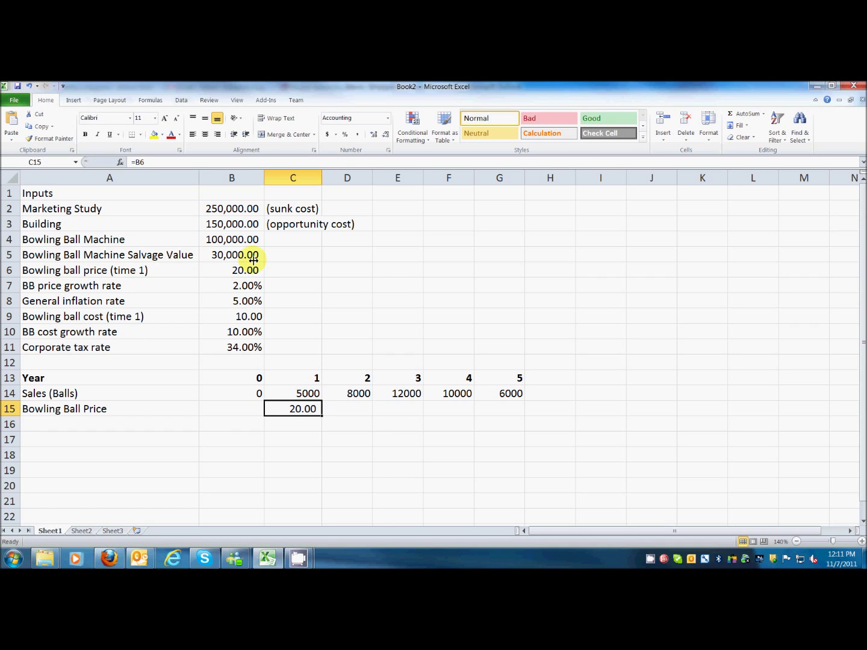
Step: Test the price link by changing B6 to 18, then restore it to 20
click(252, 271)
text(18)
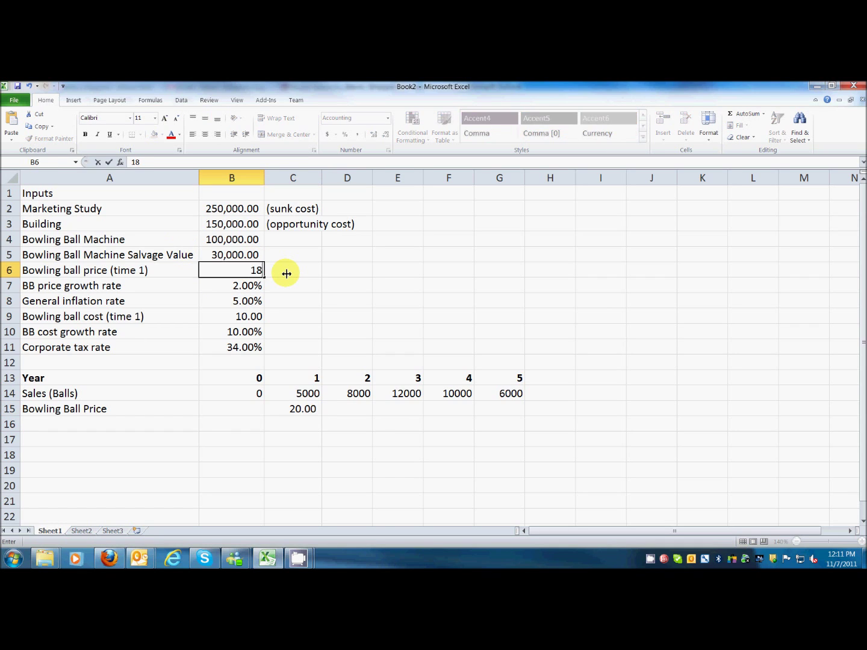
key(Return)
key(Up)
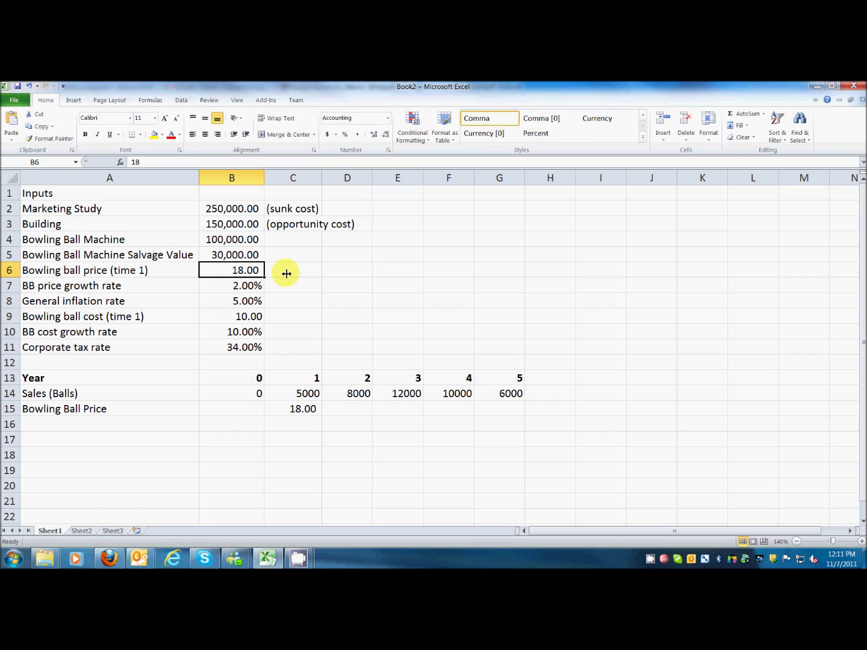
text(20)
key(Return)
key(Down)
key(Down)
key(Down)
key(Down)
key(Down)
key(Down)
key(Down)
key(Down)
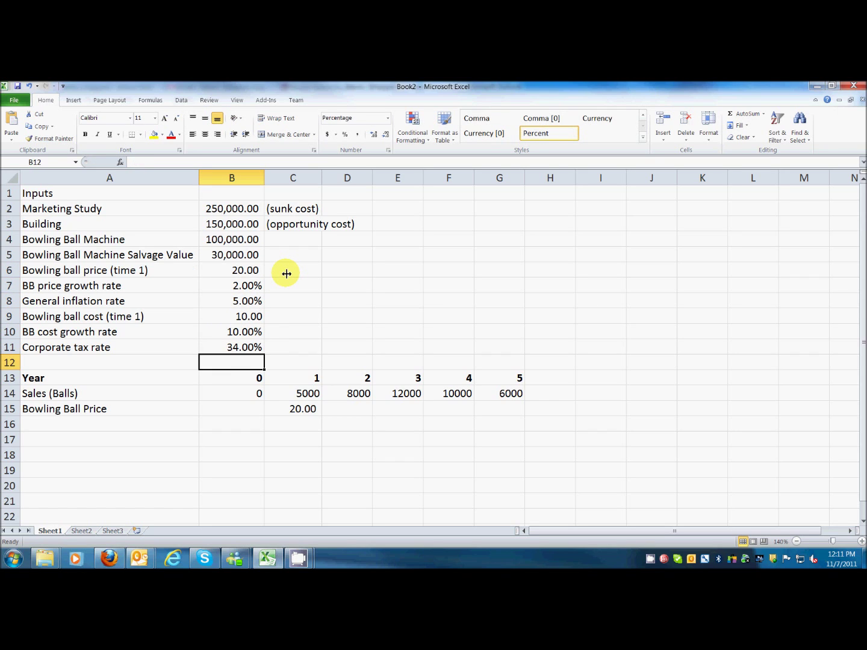
key(Right)
key(Right)
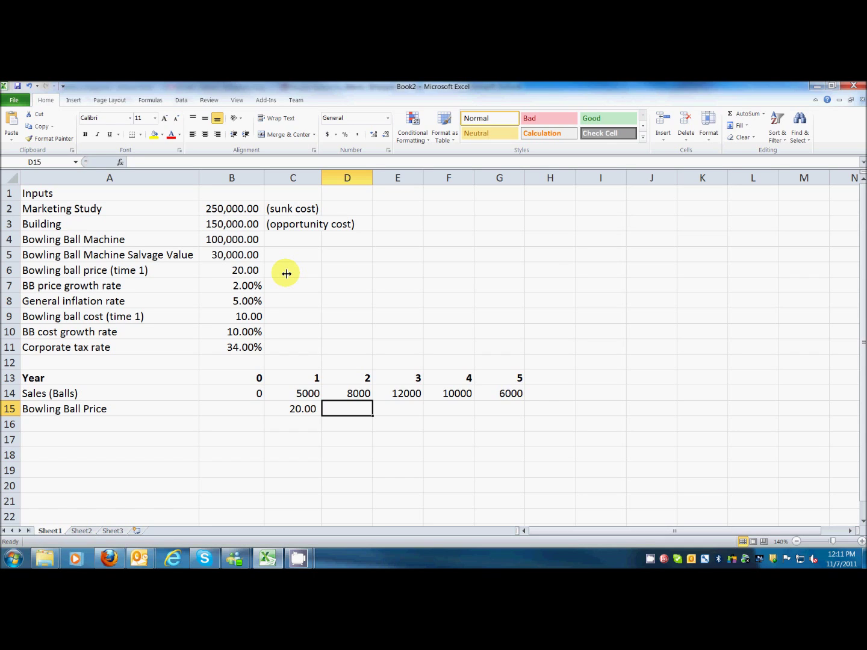
text(=)
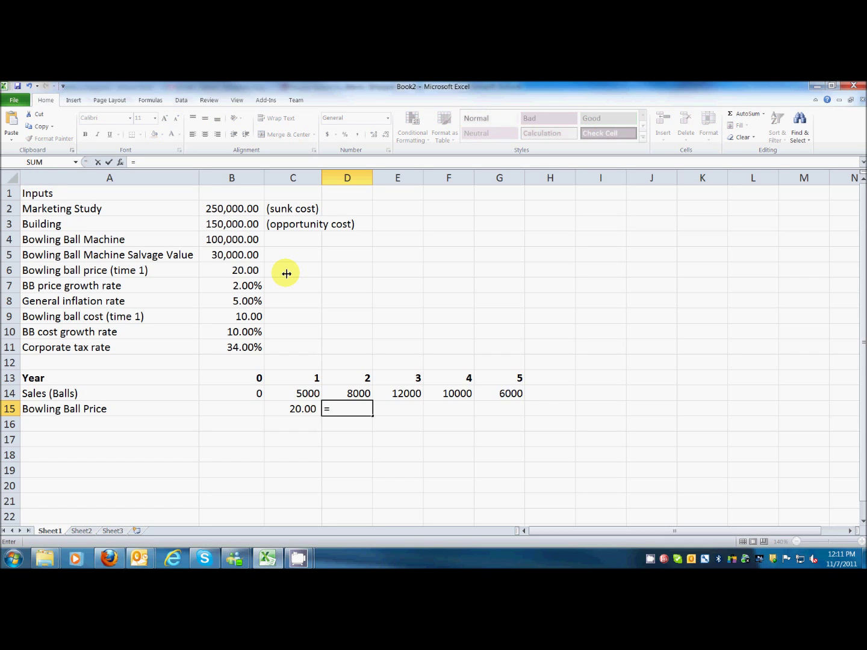
Step: Enter =C15*(1+$B$7) in D15, so the year 2 ball price becomes 20.4
click(301, 409)
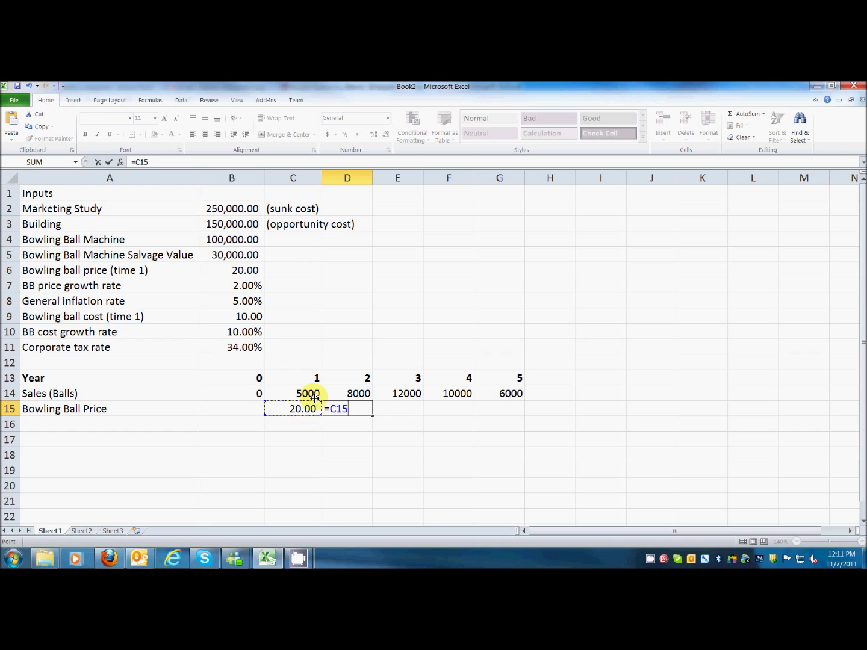
text(*(1+)
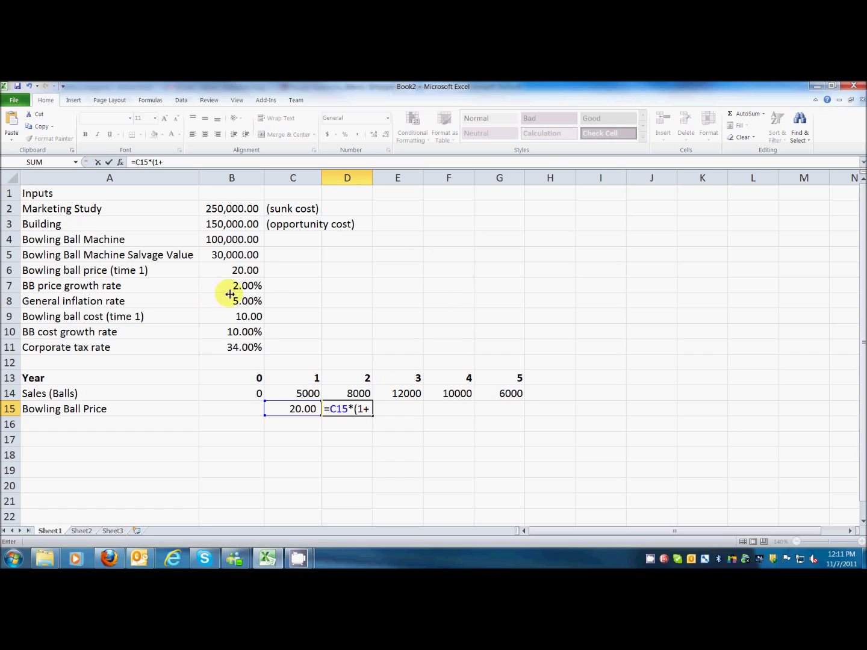
click(246, 285)
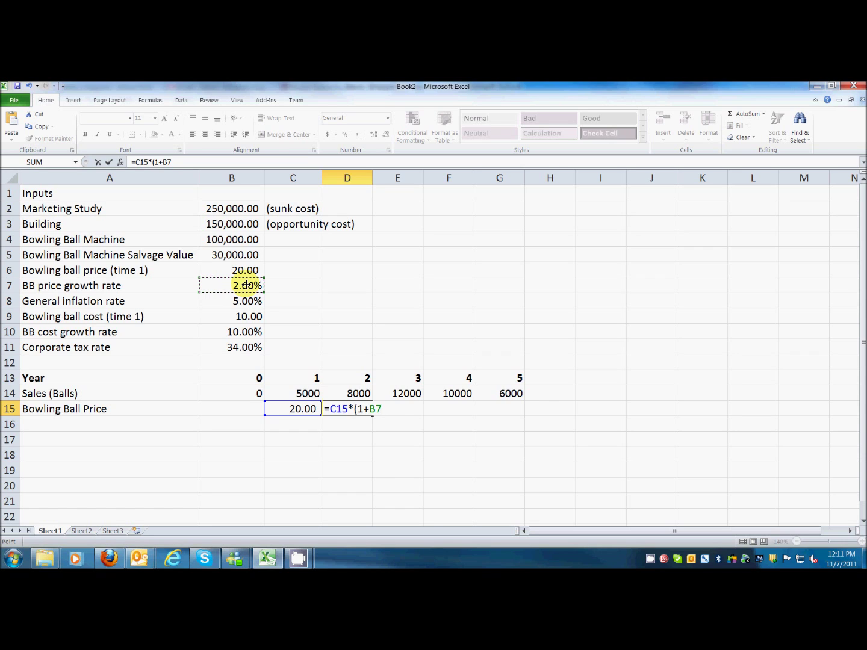
key(F4)
text())
key(Return)
key(Up)
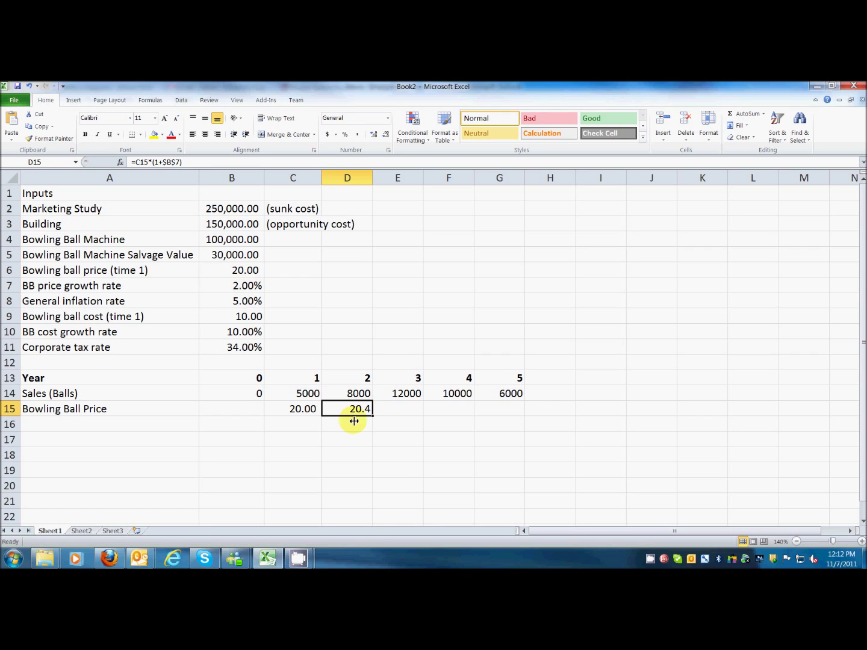
Step: Fill D15's price formula across to G15, giving 20.808, 21.2242 and 21.6486
drag(373, 416, 510, 421)
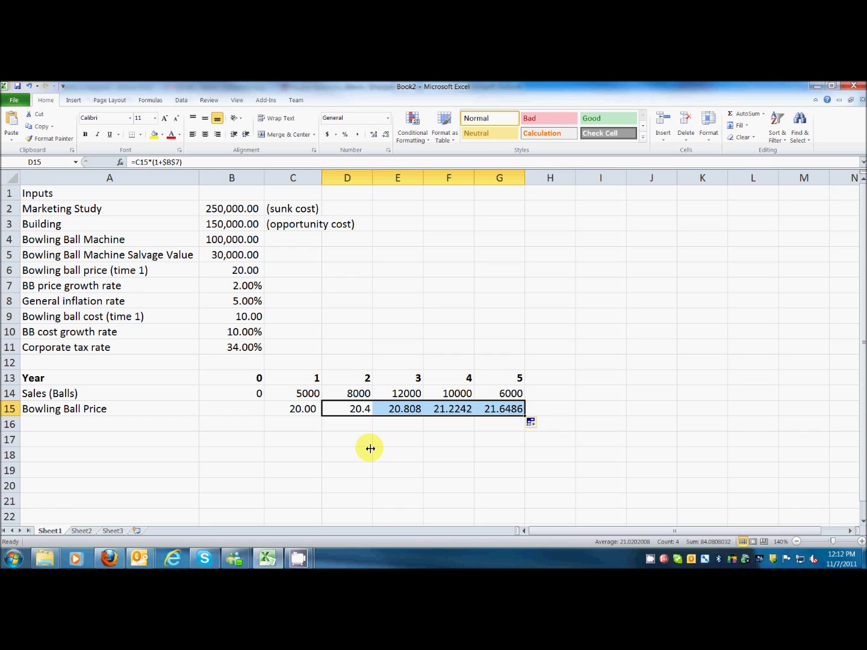
key(Down)
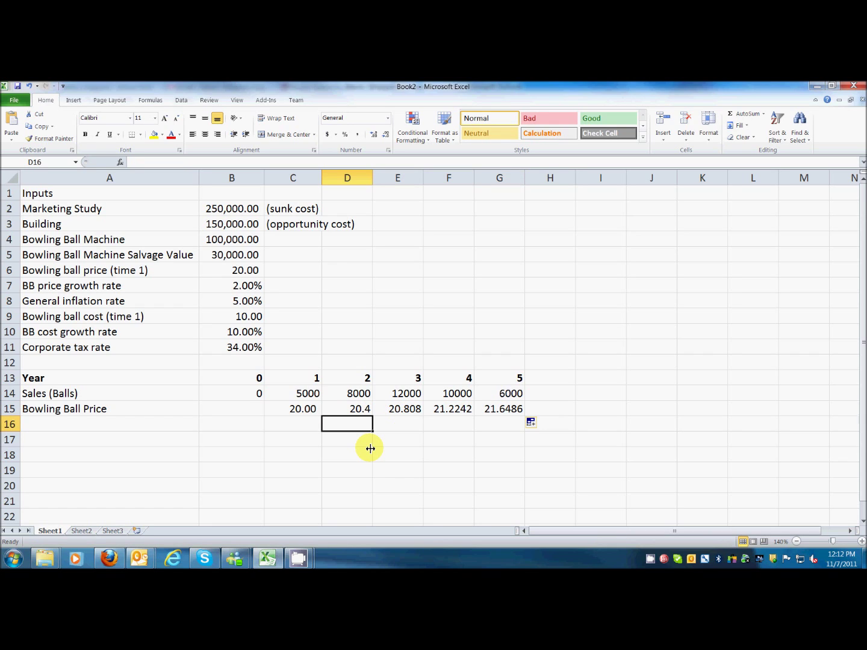
key(Left)
key(Left)
key(Left)
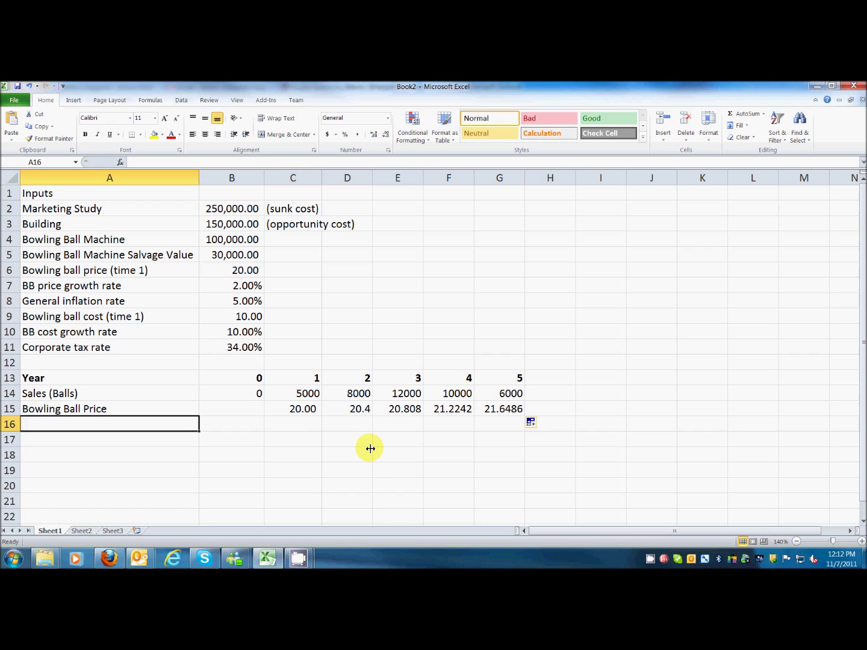
Step: Label row 16 'Bowling Ball Cost' and link year 1 in C16 to the 10.00 cost in B9
text(Bolwin)
key(BackSpace)
key(BackSpace)
key(BackSpace)
key(BackSpace)
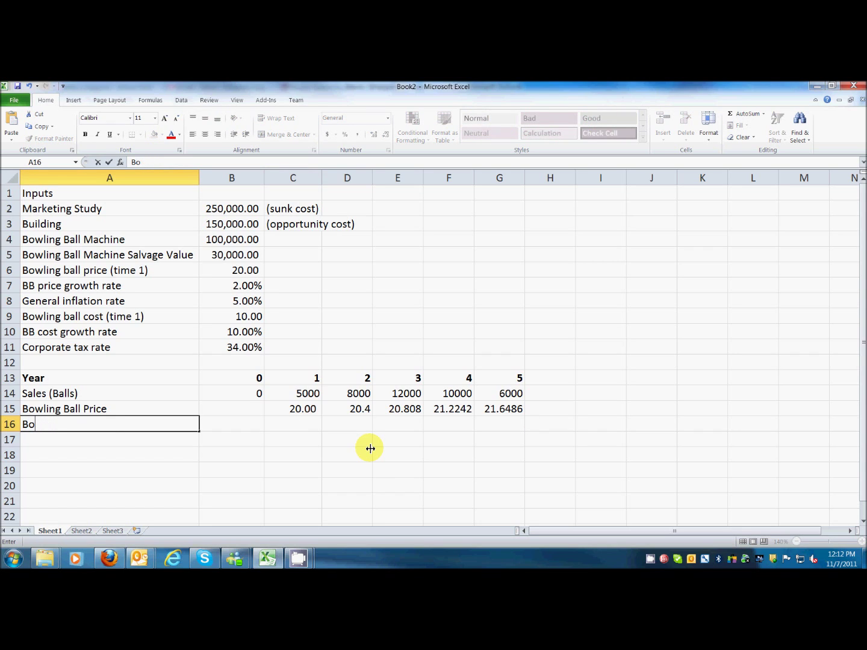
text(lwi)
key(BackSpace)
key(BackSpace)
text(w)
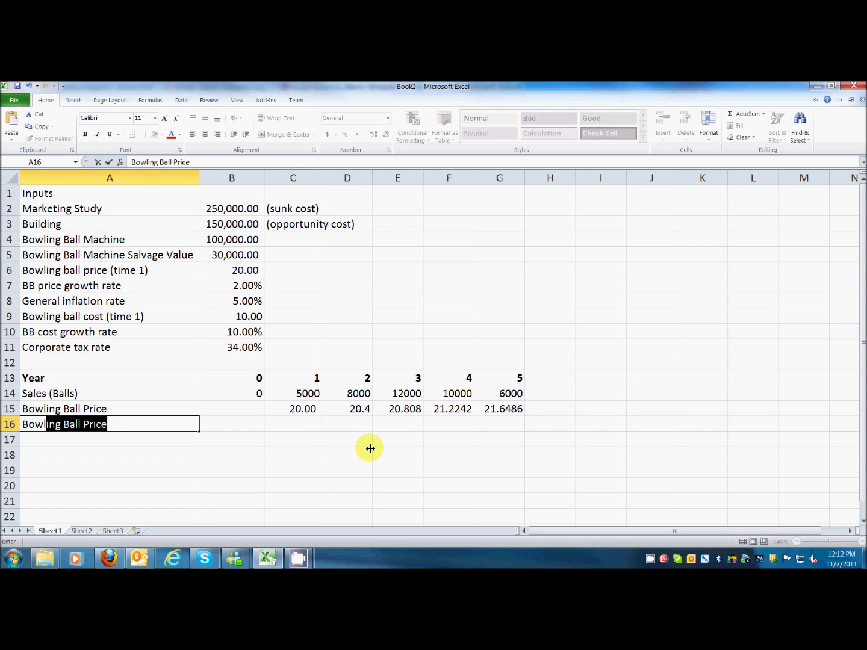
text(ling Ball Cost)
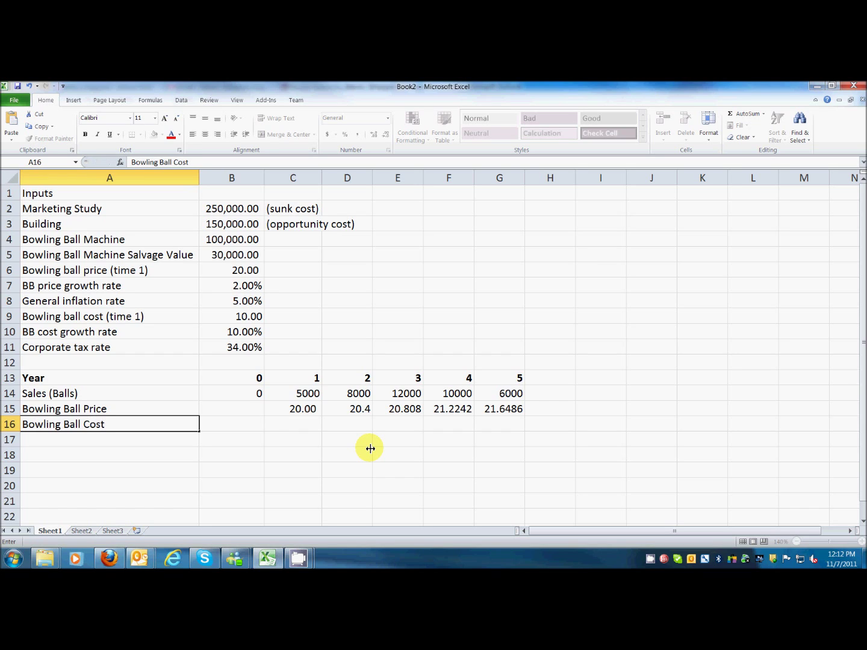
key(Tab)
key(Tab)
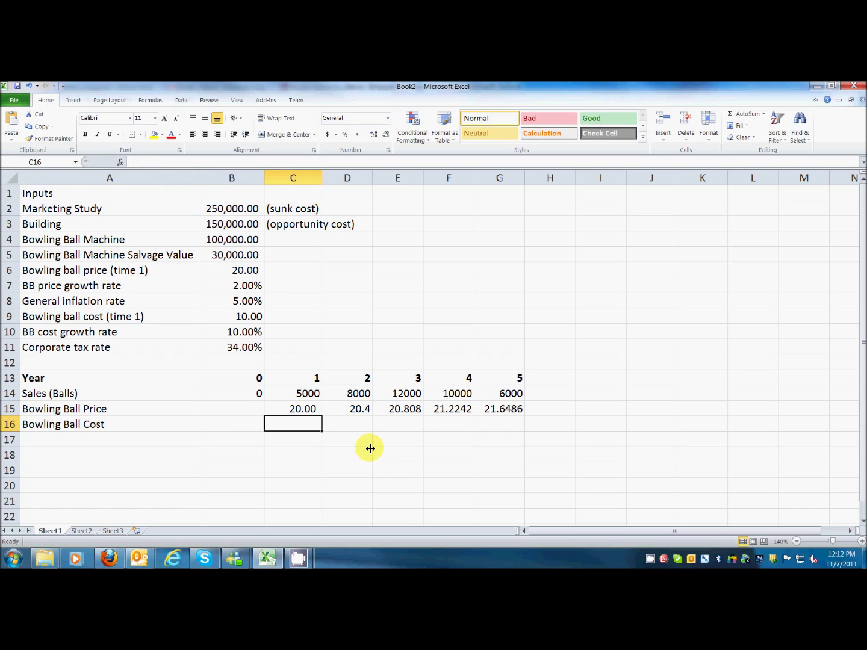
text(=)
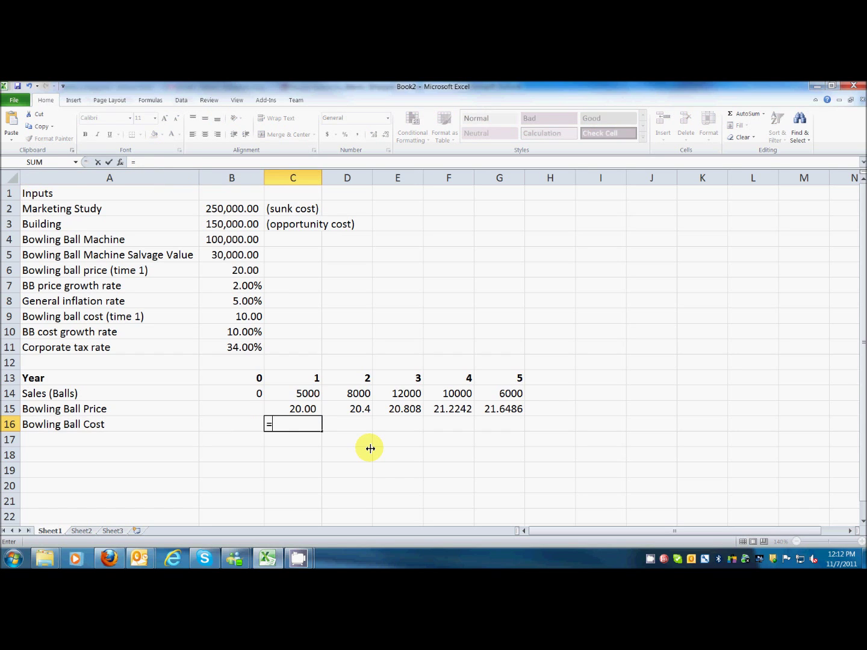
click(246, 317)
key(Return)
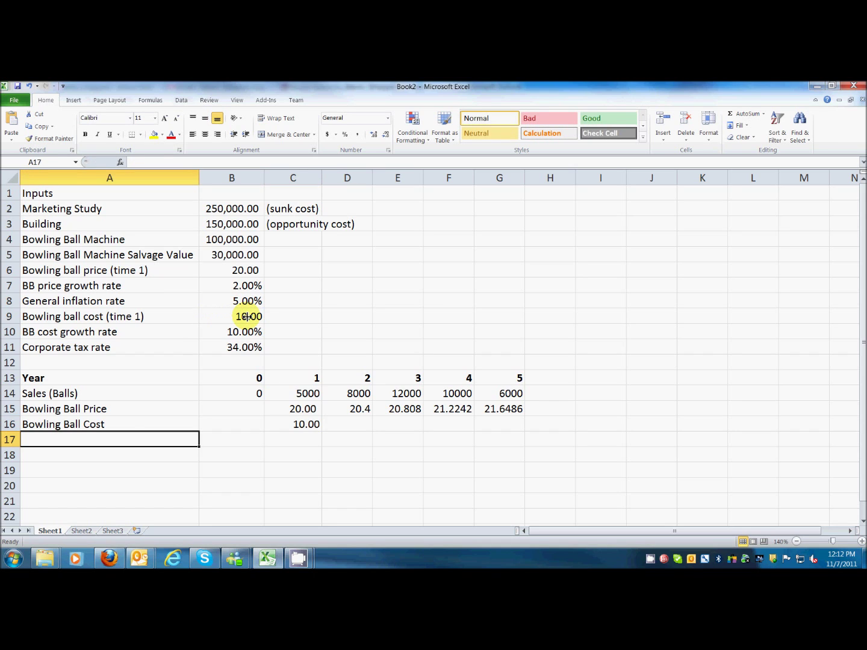
key(Up)
Step: Enter =C16*(1+$B$10) in D16 and fill it to G16, giving 11, 12.1, 13.31 and 14.641
key(Right)
key(Right)
key(Right)
text(=)
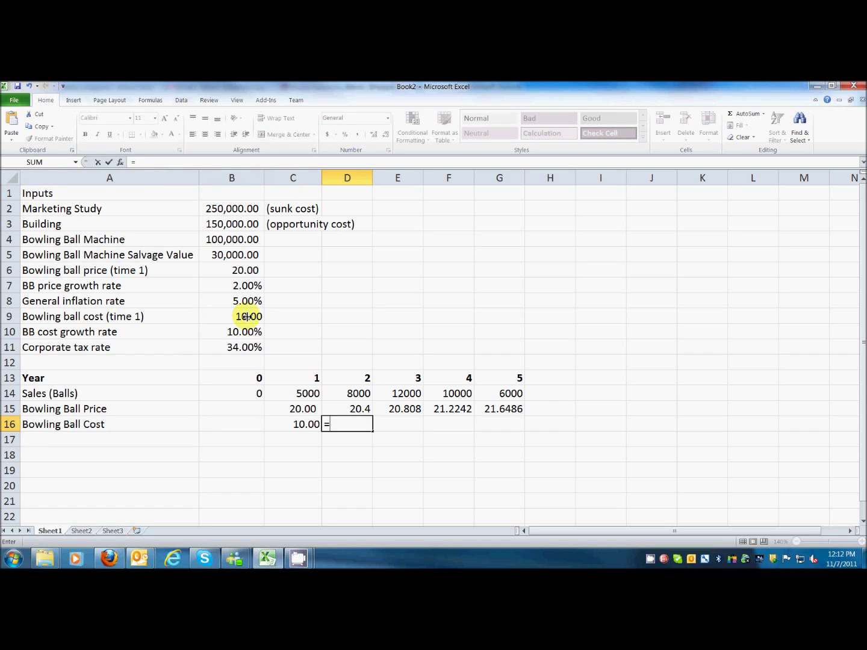
click(313, 426)
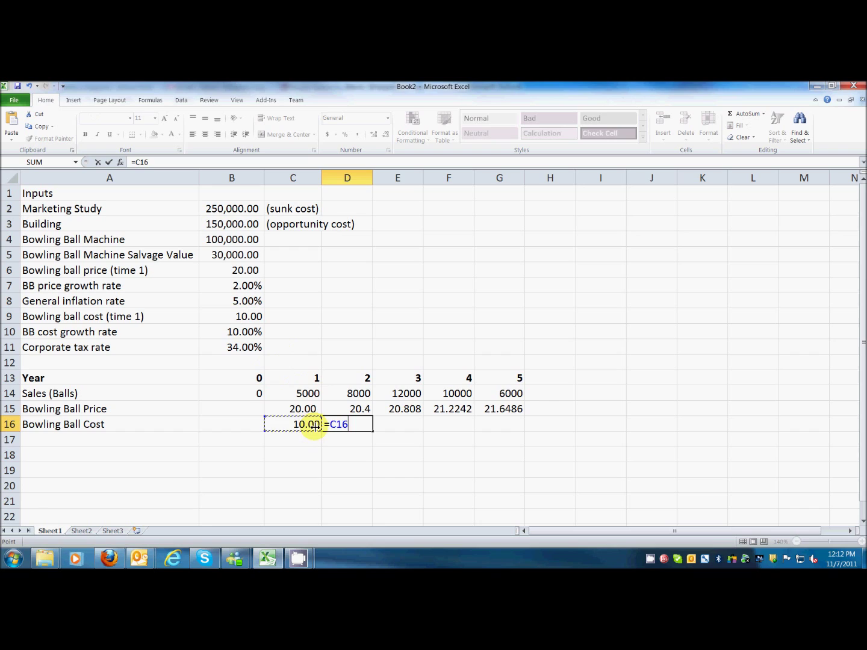
text(*(1+)
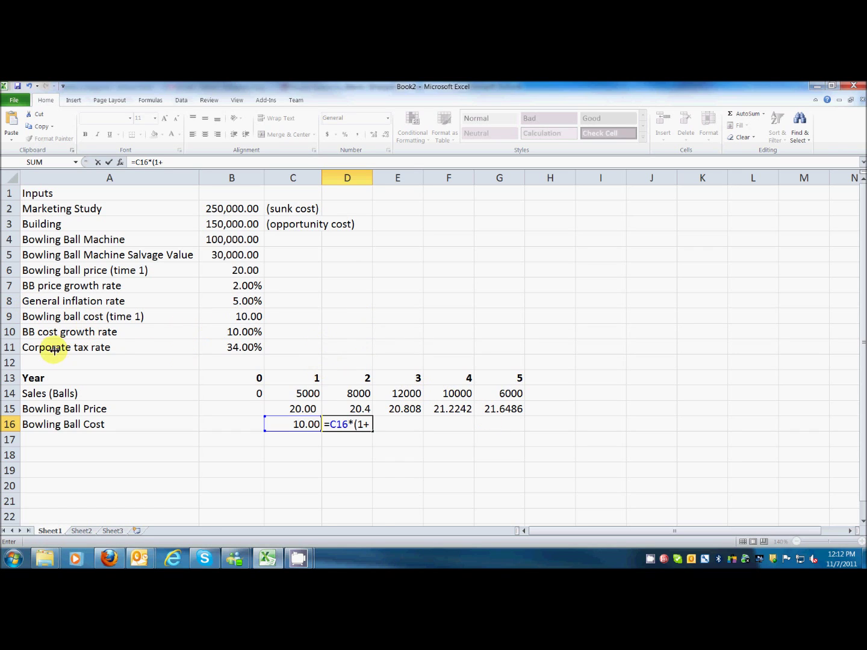
click(253, 333)
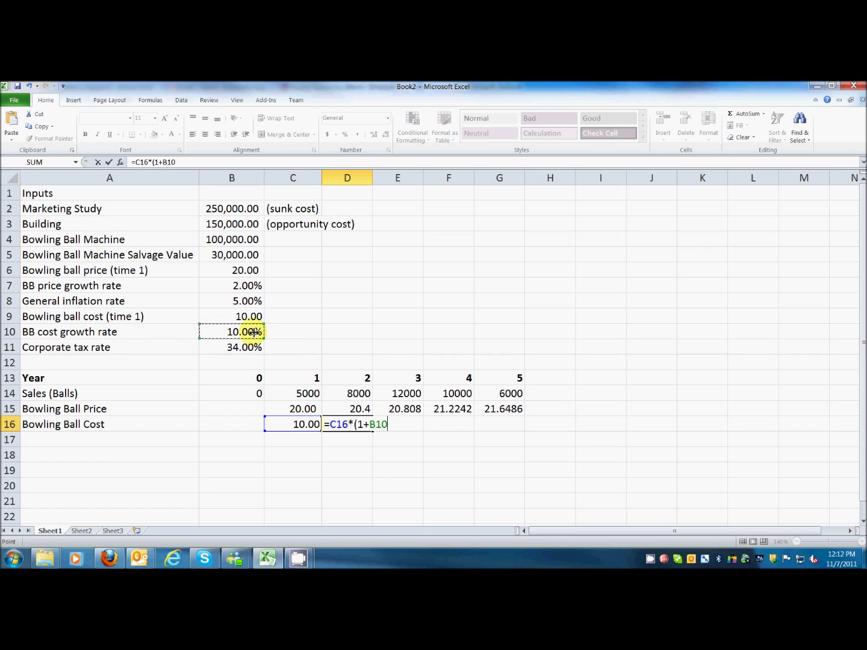
key(F4)
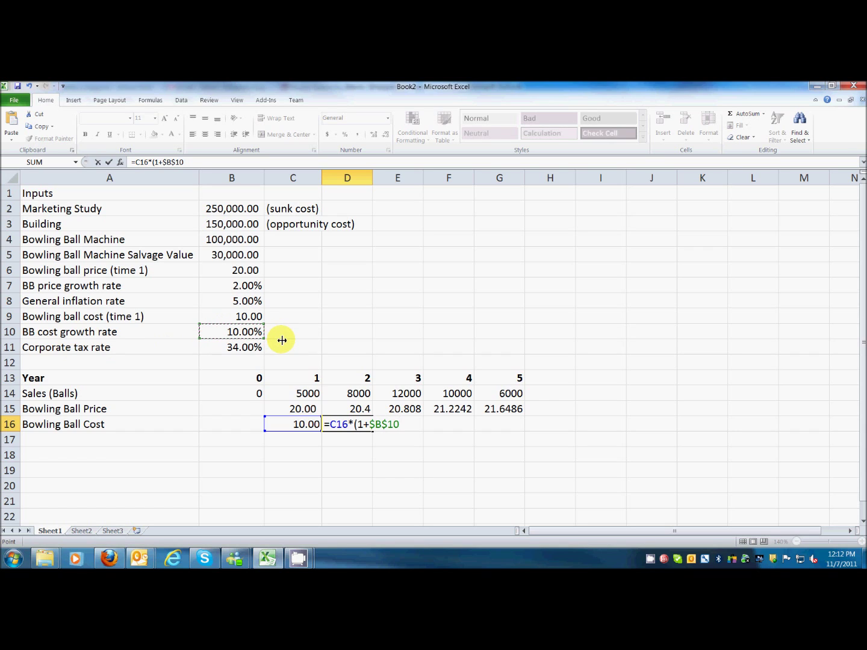
text())
key(Return)
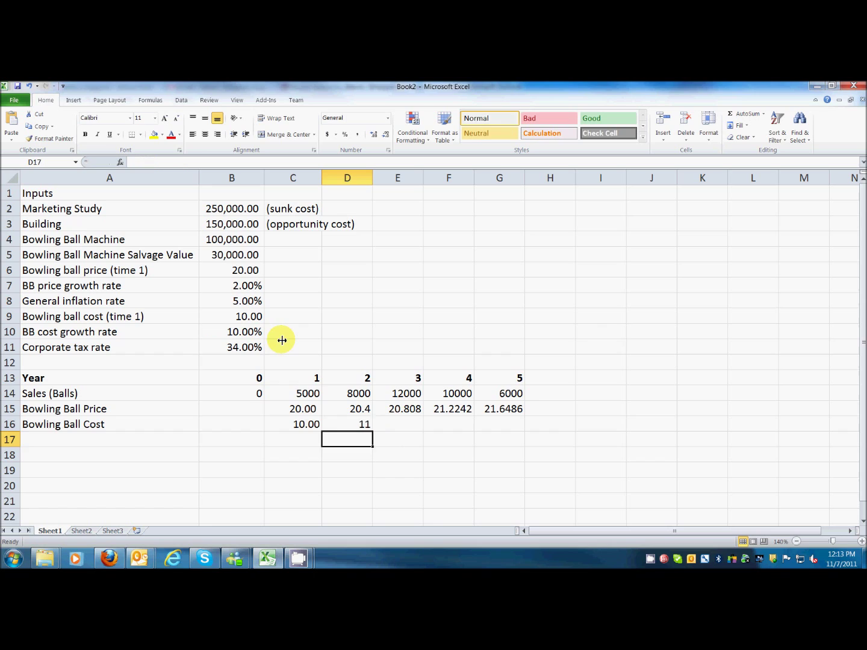
key(Up)
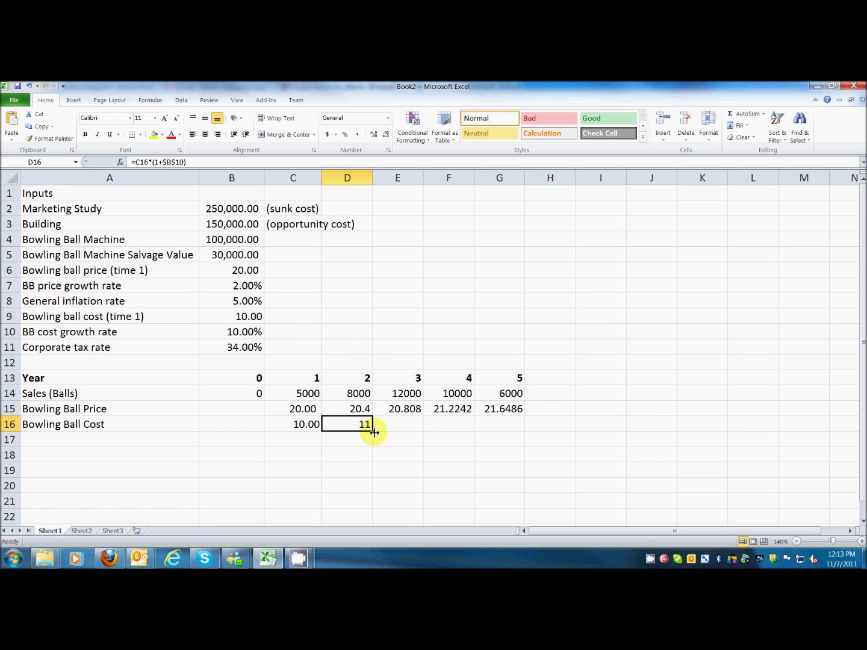
drag(374, 431, 515, 435)
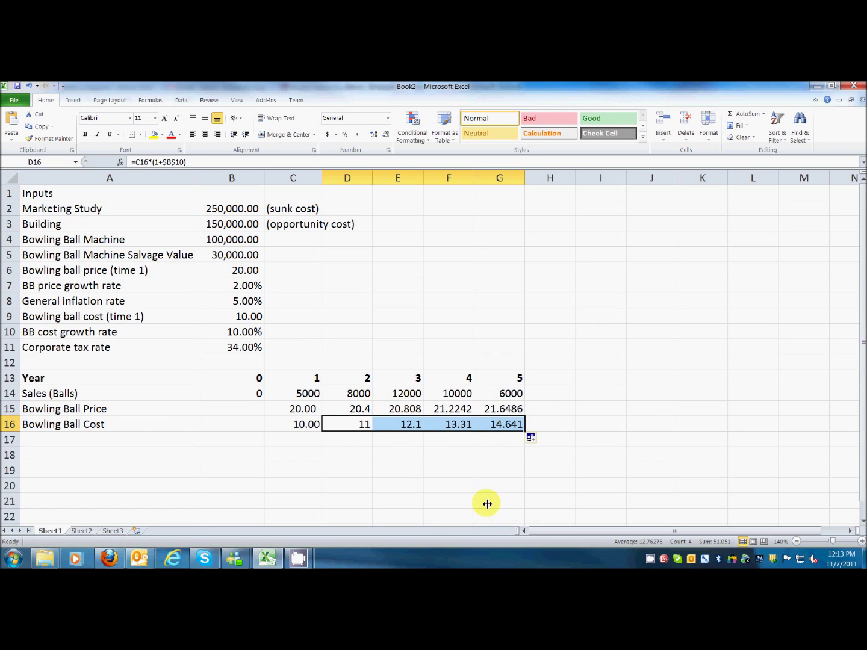
click(62, 441)
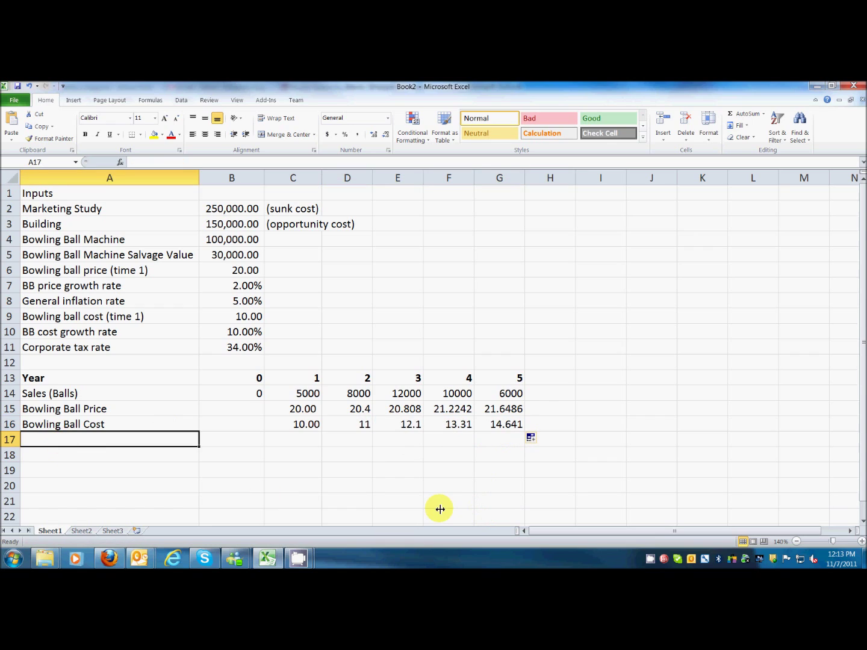
Step: Enter the label 'Sales (Dollars)' in A17 and 'Operating costs (Dollars)' in A18
text(Sal)
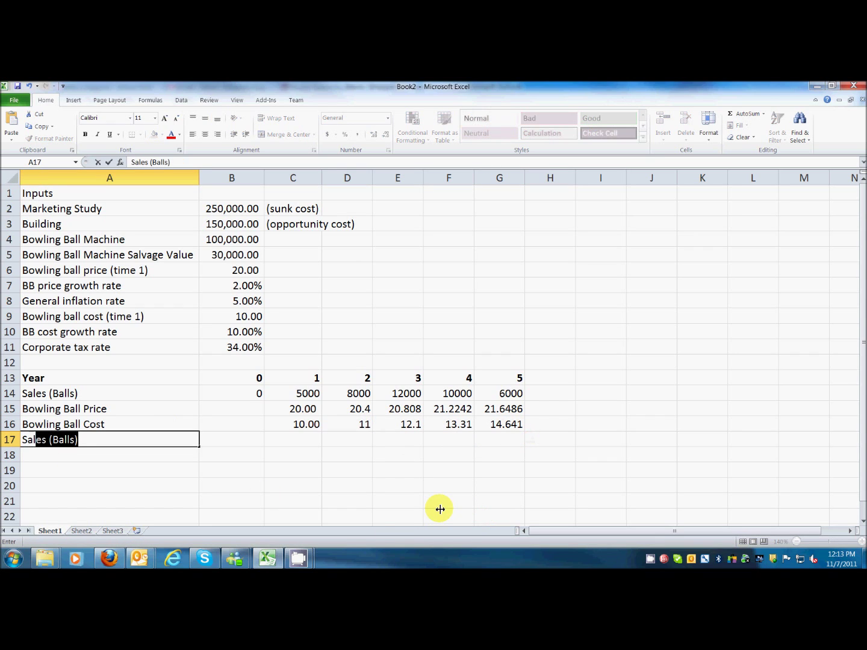
text(es (Dollars)
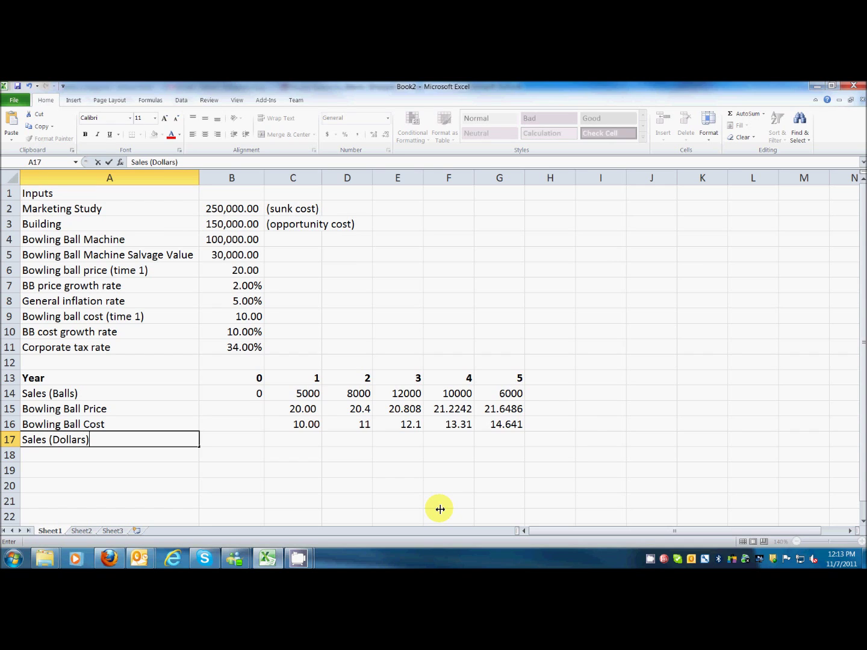
key(Return)
text(Oper)
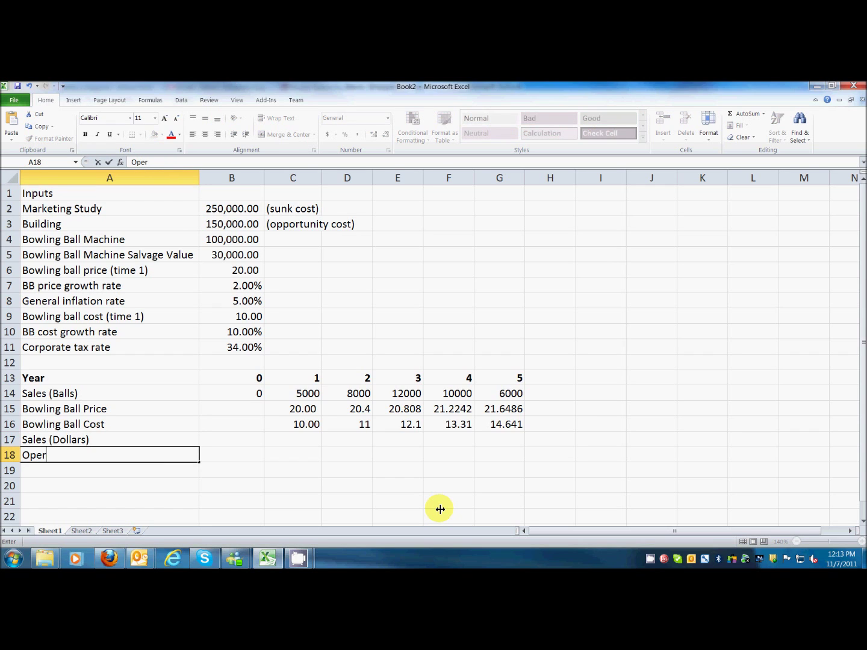
text(ating costs)
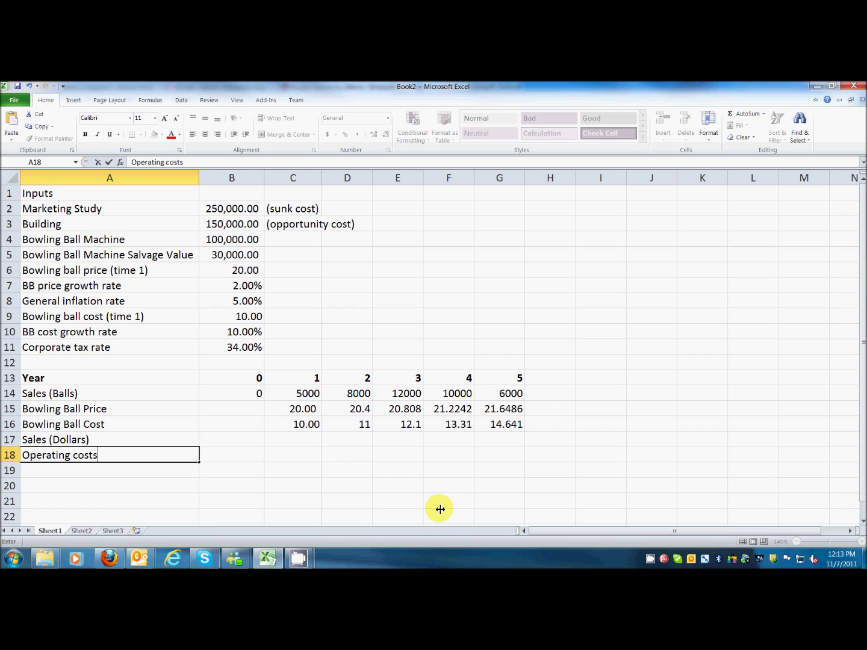
text( (Dollart)
key(Return)
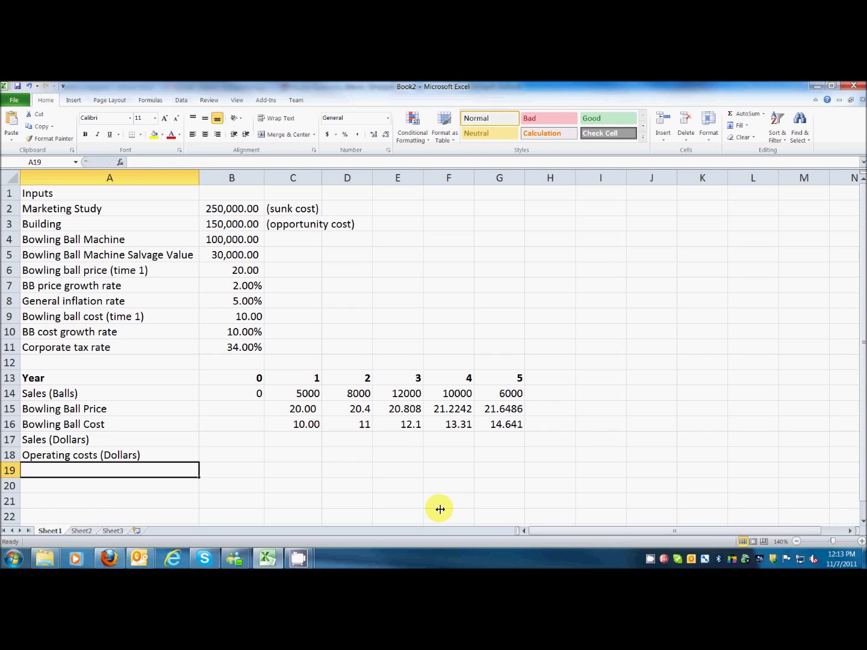
key(Up)
key(Up)
key(Right)
key(Right)
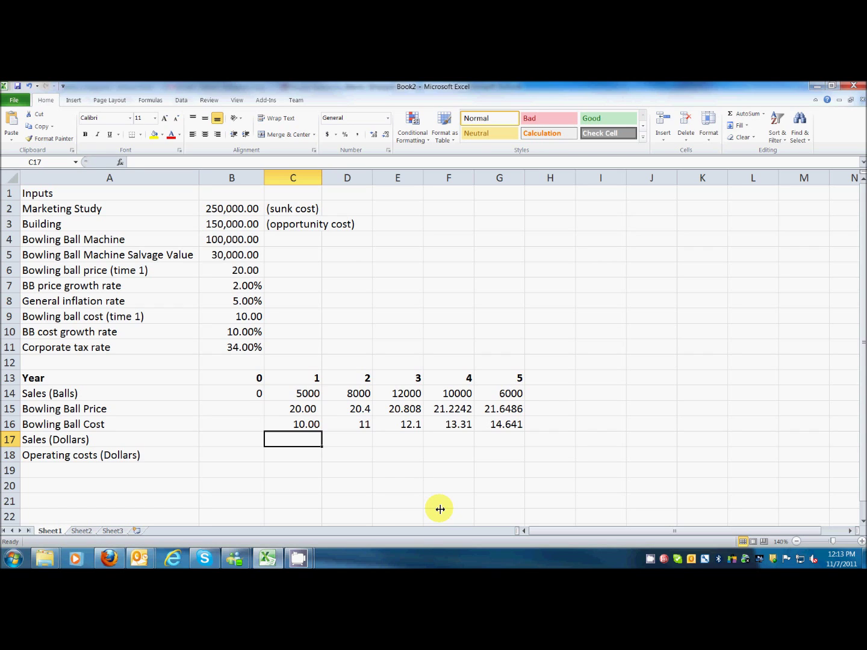
Step: Enter =C14*C15 in C17 and fill it across to G17 for years 1–5
text(=)
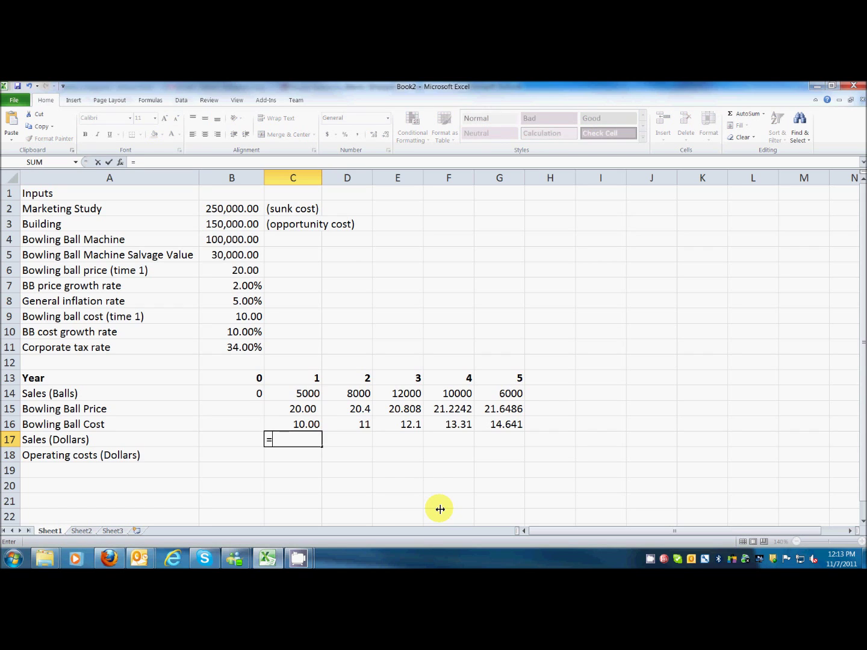
click(302, 395)
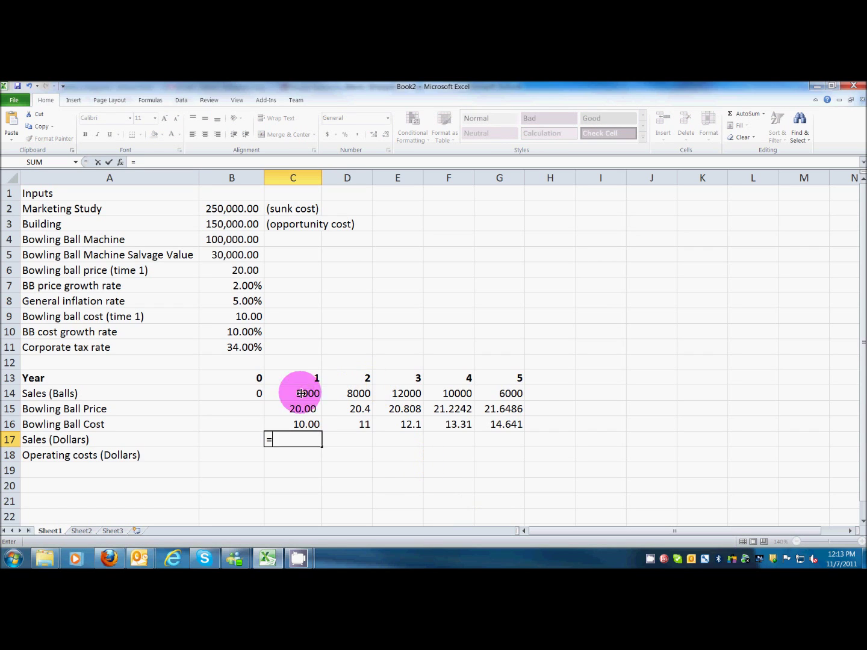
text(*)
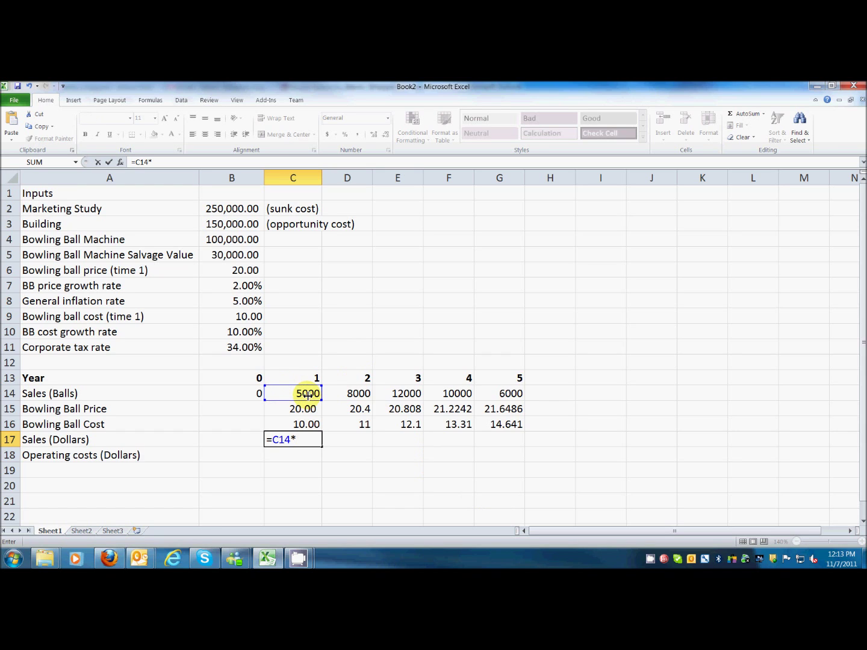
click(304, 410)
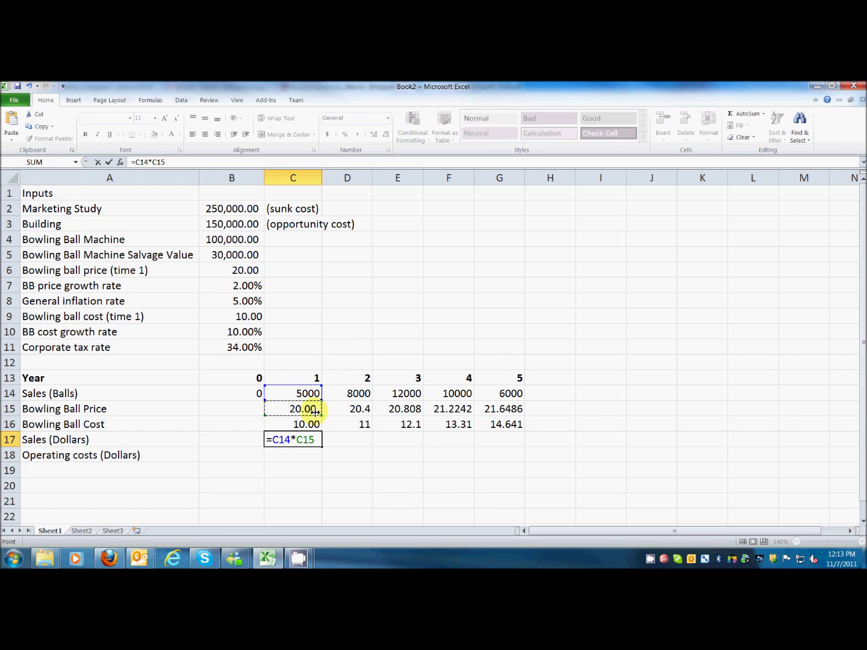
key(Return)
click(314, 445)
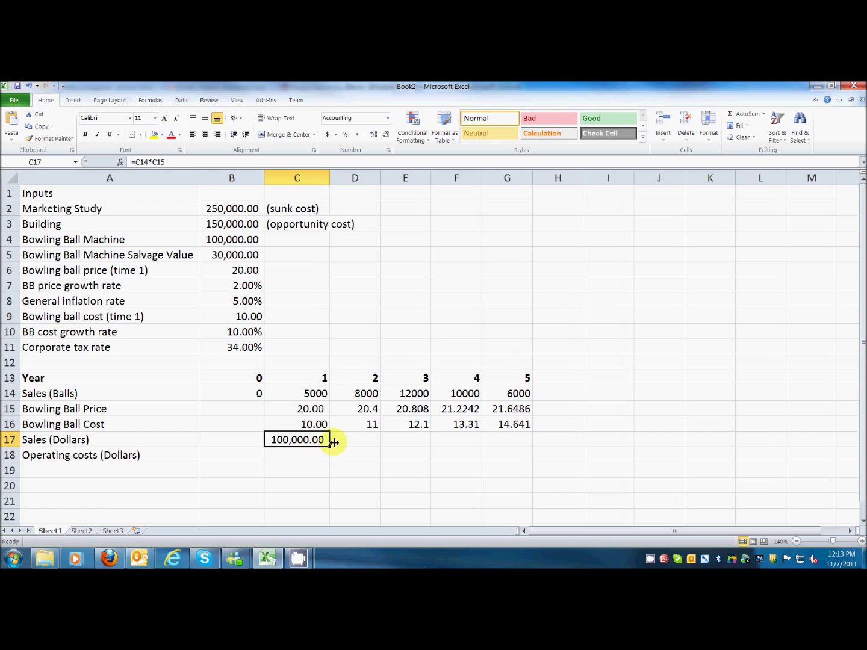
drag(333, 443, 522, 459)
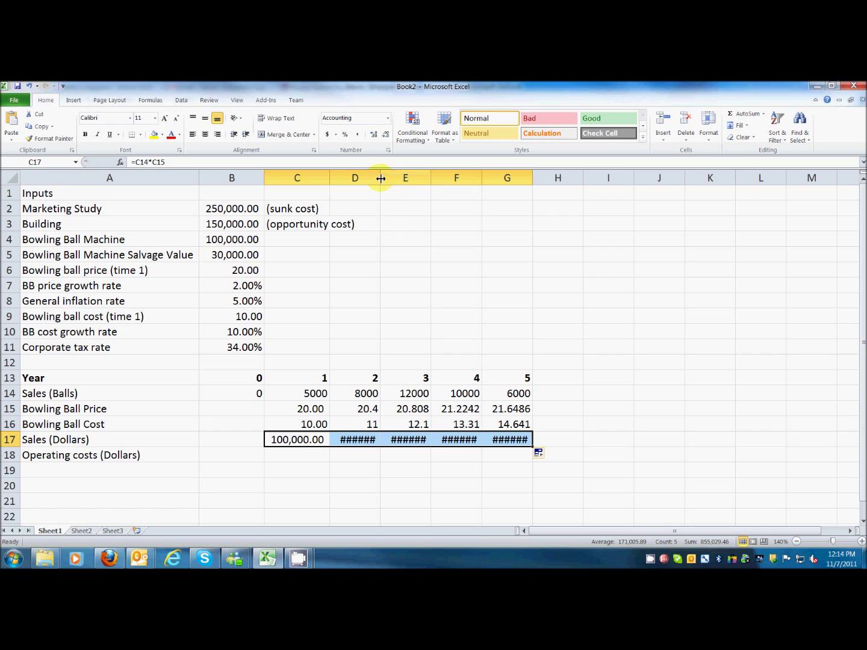
Step: Widen columns D and E so the sales values show instead of ######
drag(381, 178, 394, 176)
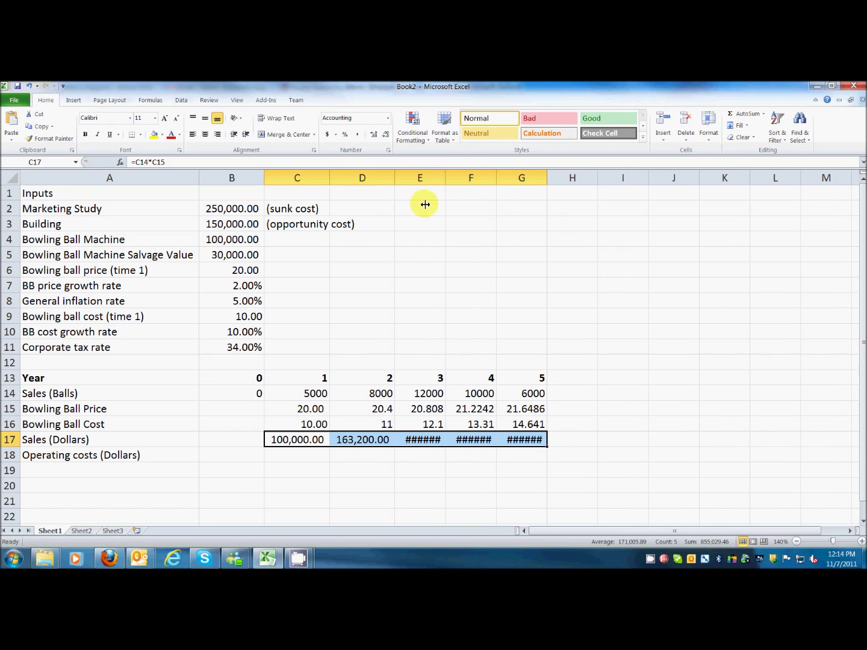
drag(448, 176, 590, 177)
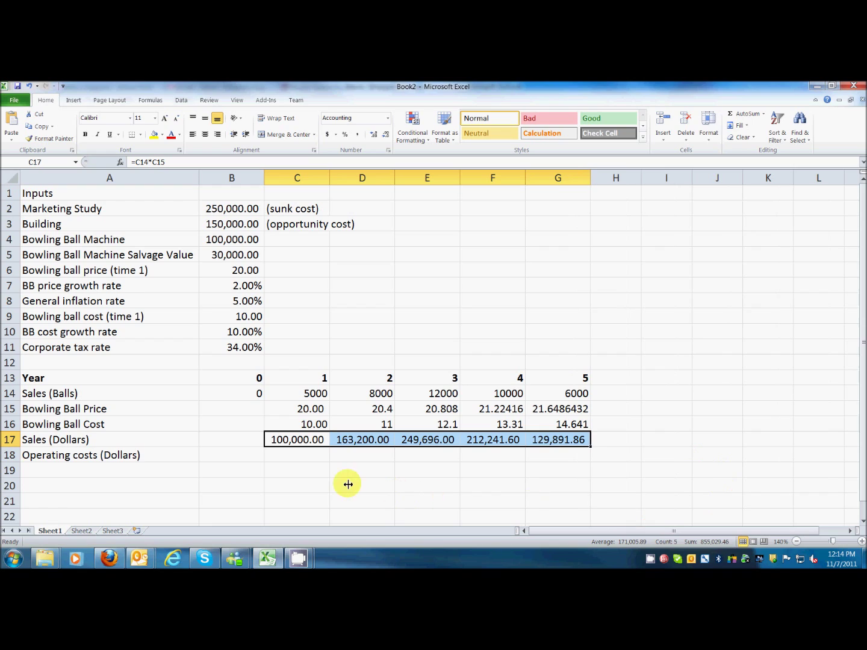
click(292, 453)
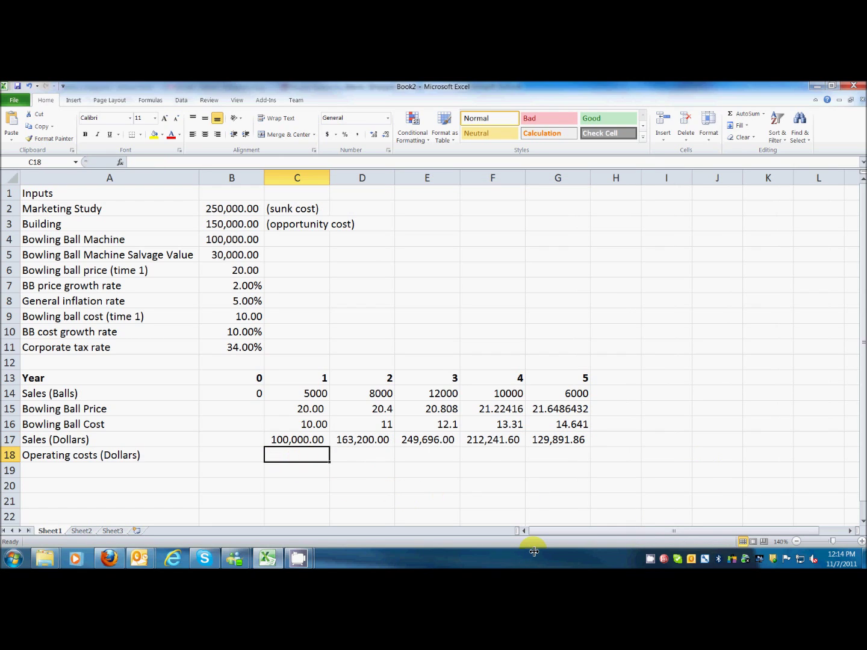
Step: Enter =C14*C16 in C18 as year 1 operating costs (balls sold times ball cost)
text(=)
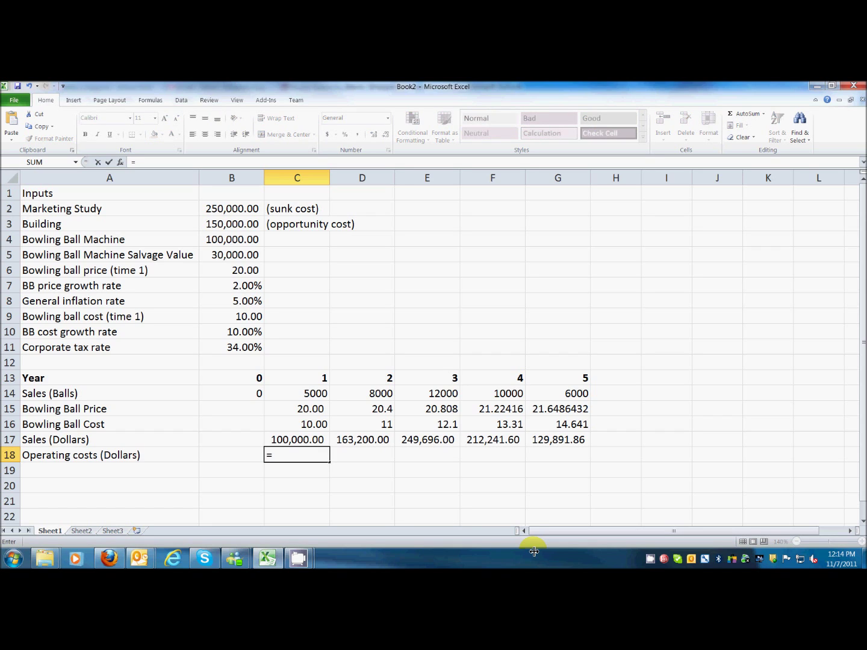
click(318, 394)
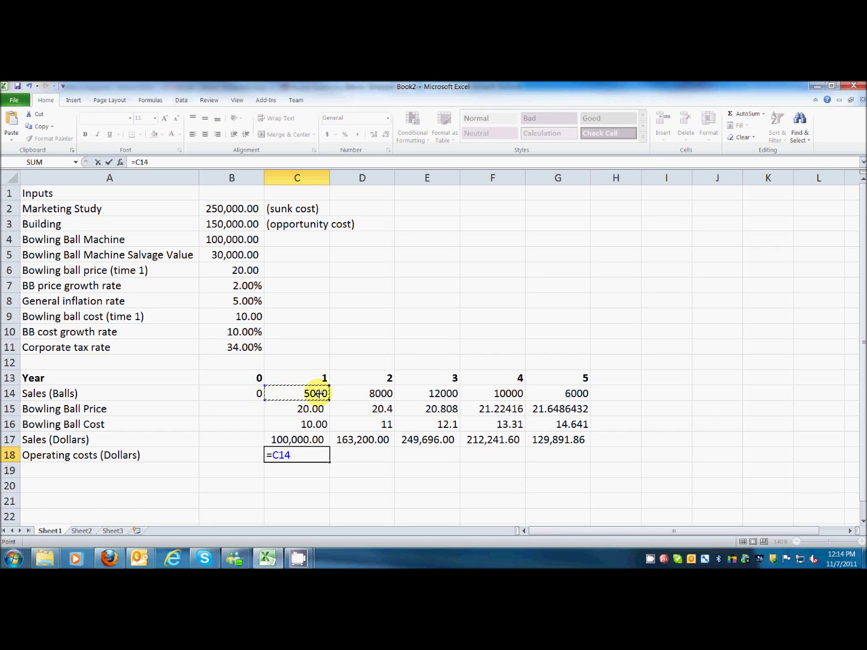
text(*)
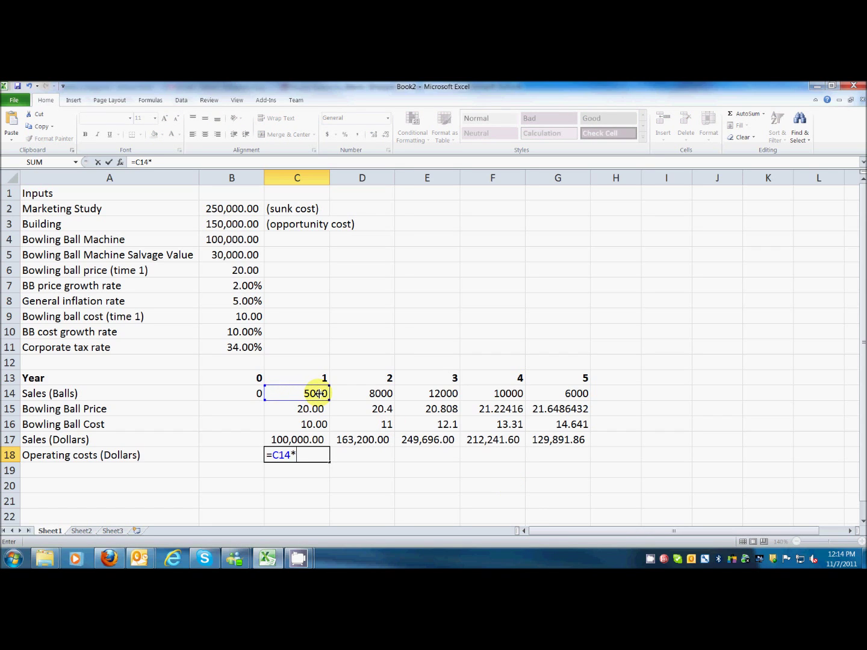
click(269, 426)
key(Return)
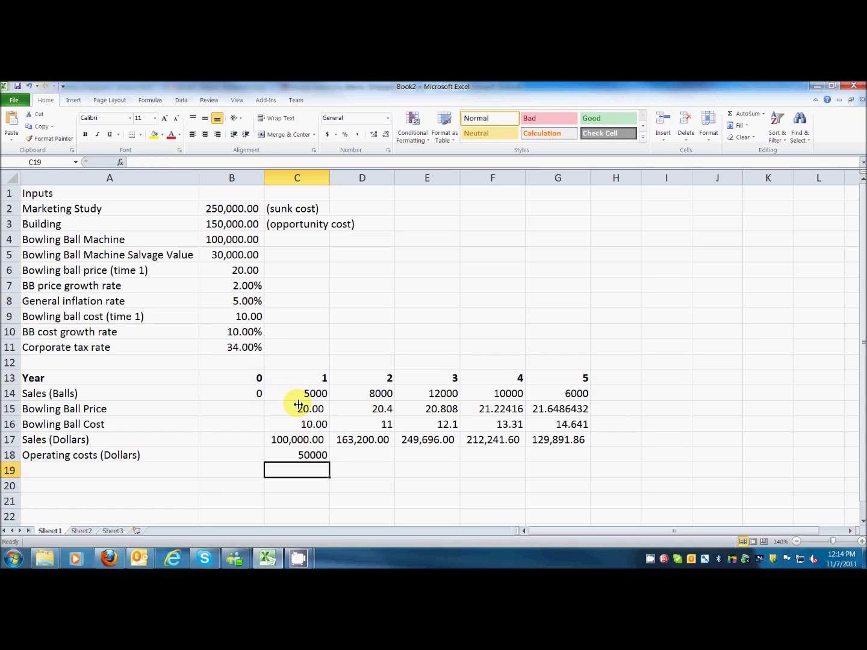
Step: Apply Comma Style to C18 and fill the formula across to G18 for years 2–5
click(301, 455)
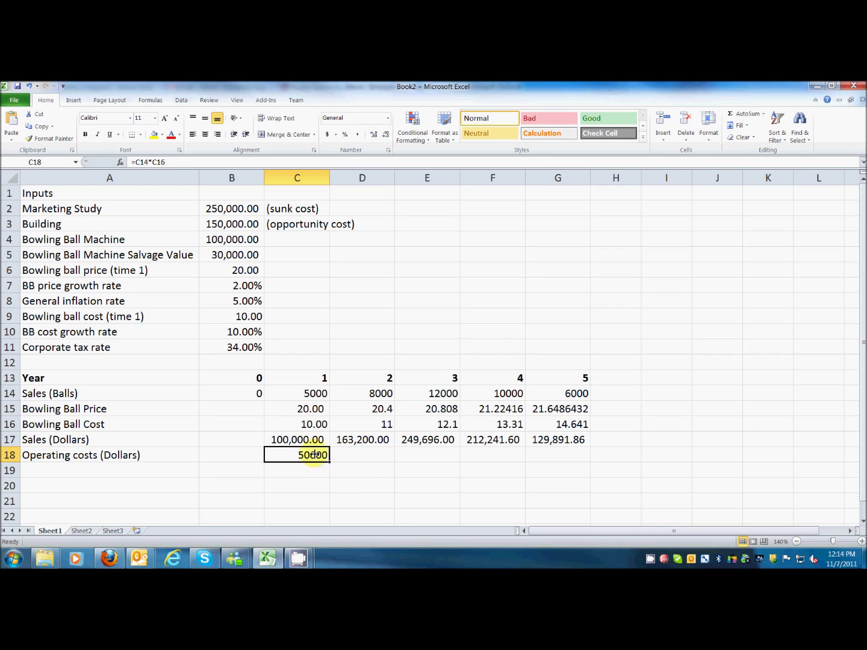
click(359, 134)
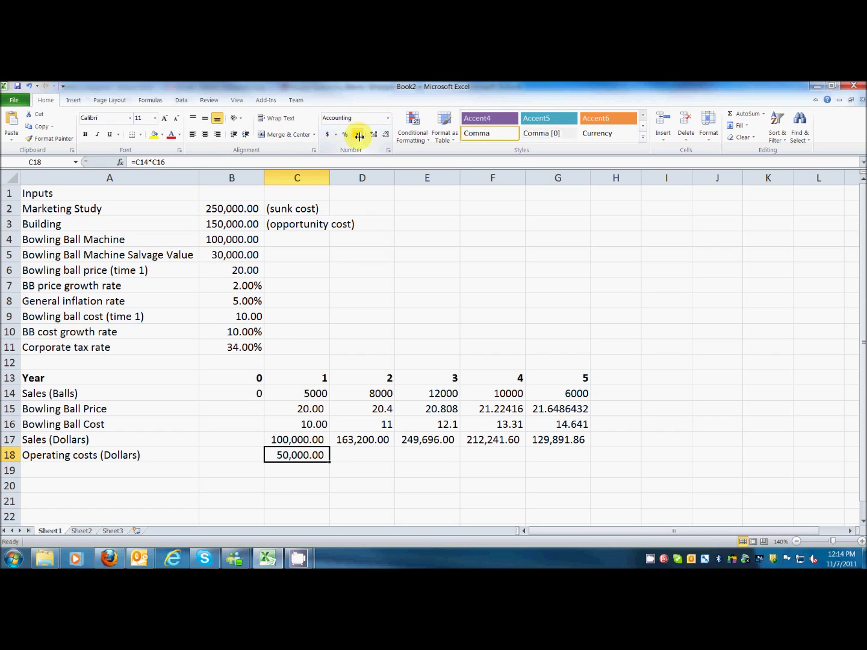
drag(330, 462, 571, 480)
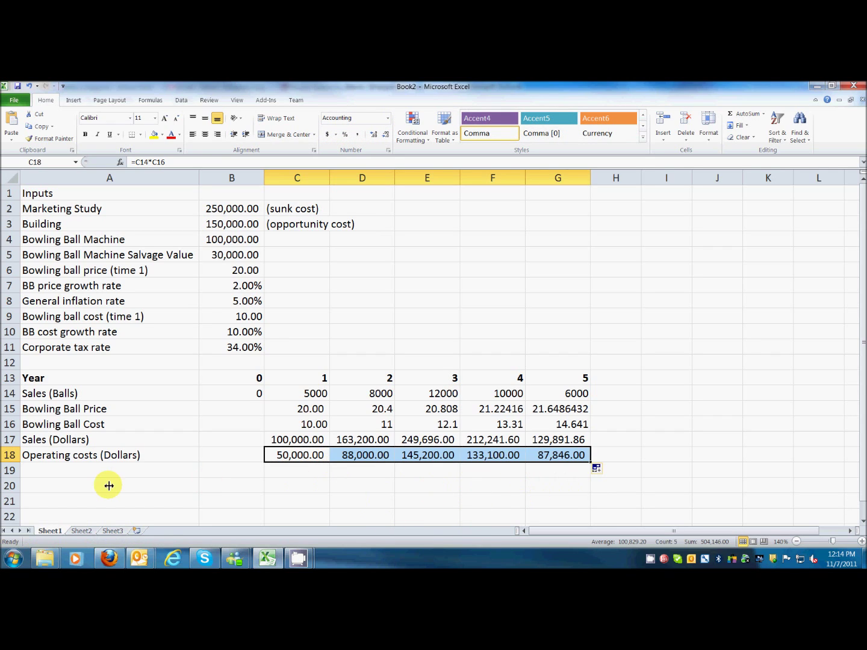
click(84, 471)
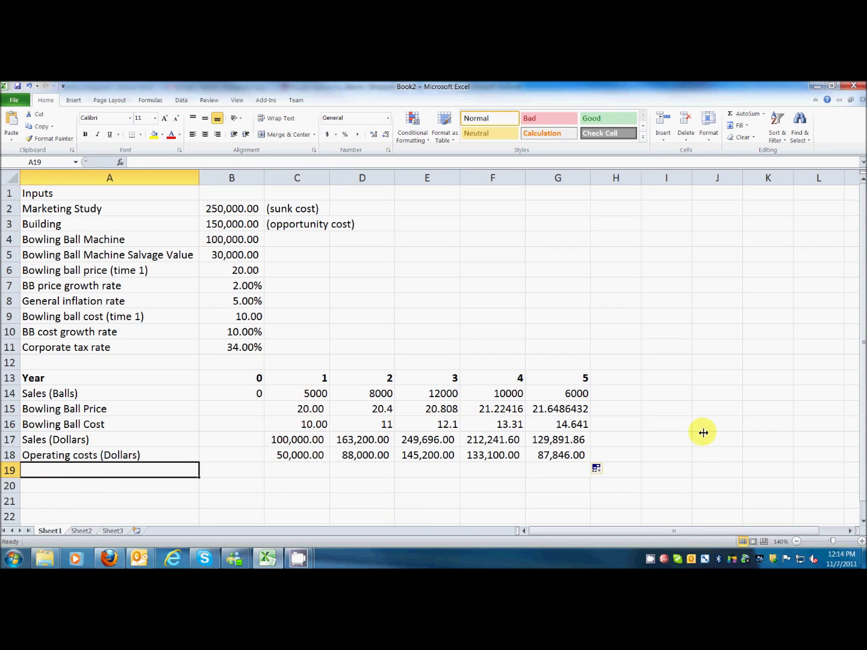